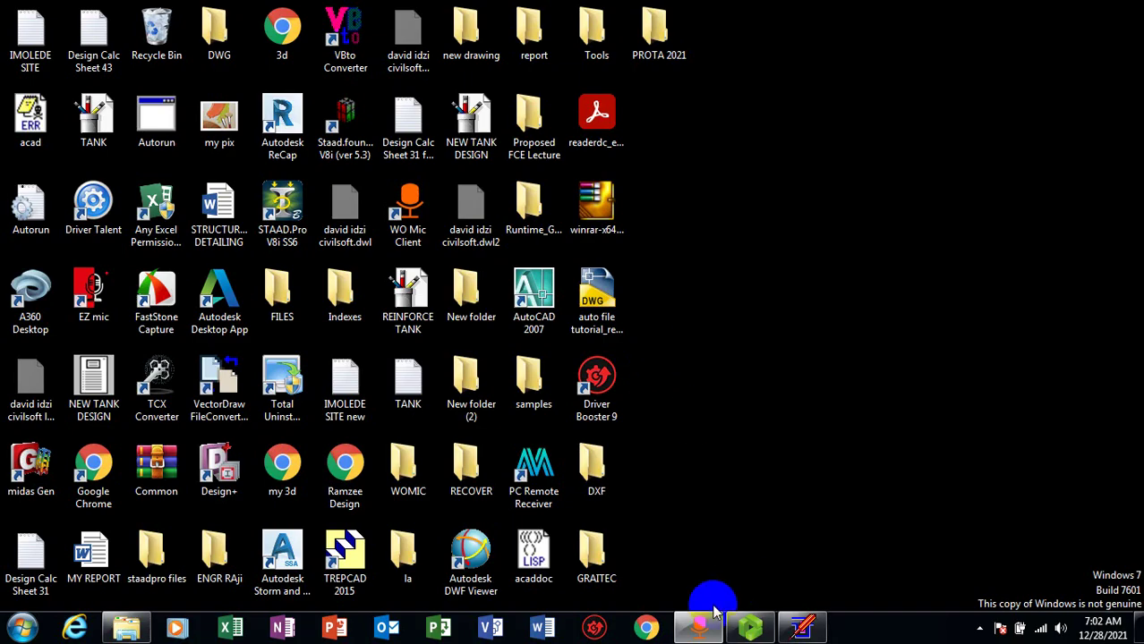
# Open the WO Mic Client window, then select the STRUCTURAL DETAILING document on the desktop.
pyautogui.click(699, 628)
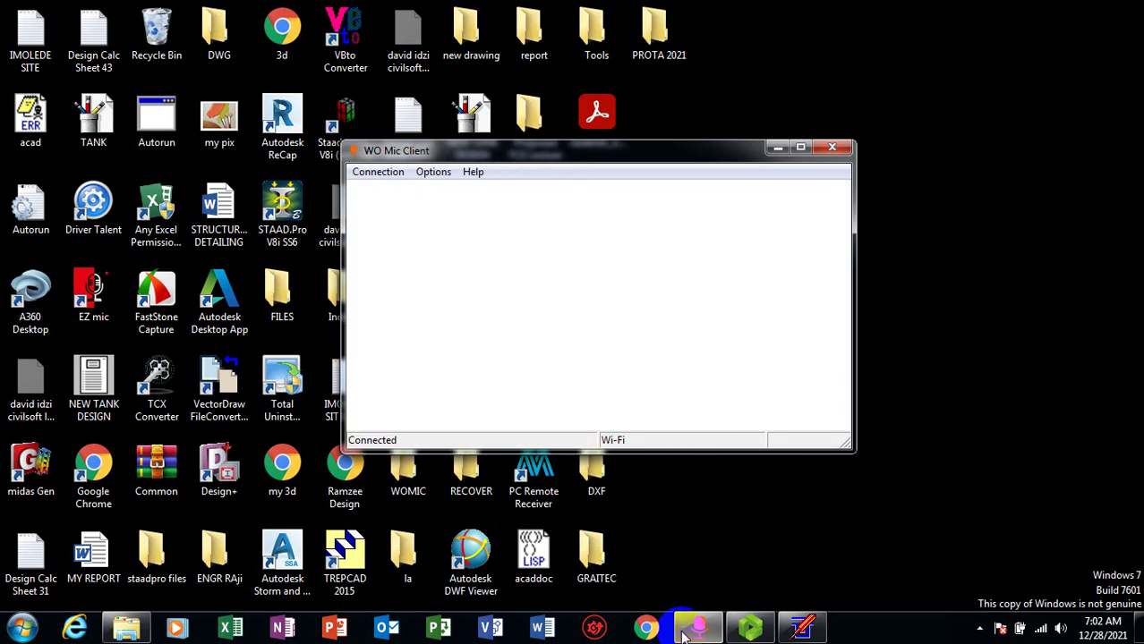
pyautogui.click(698, 541)
pyautogui.moveTo(240, 231); pyautogui.dragTo(206, 208)
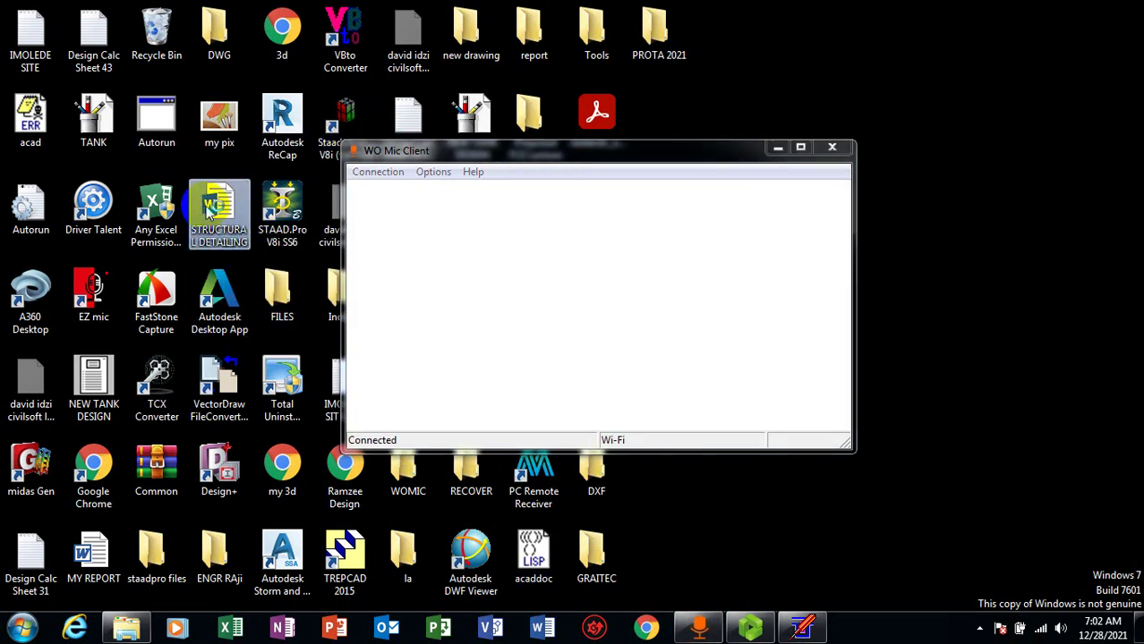
# Open STRUCTURAL DETAILING in Word, then switch to the QuickStructure project with the staircase sketch.
pyautogui.doubleClick(207, 208)
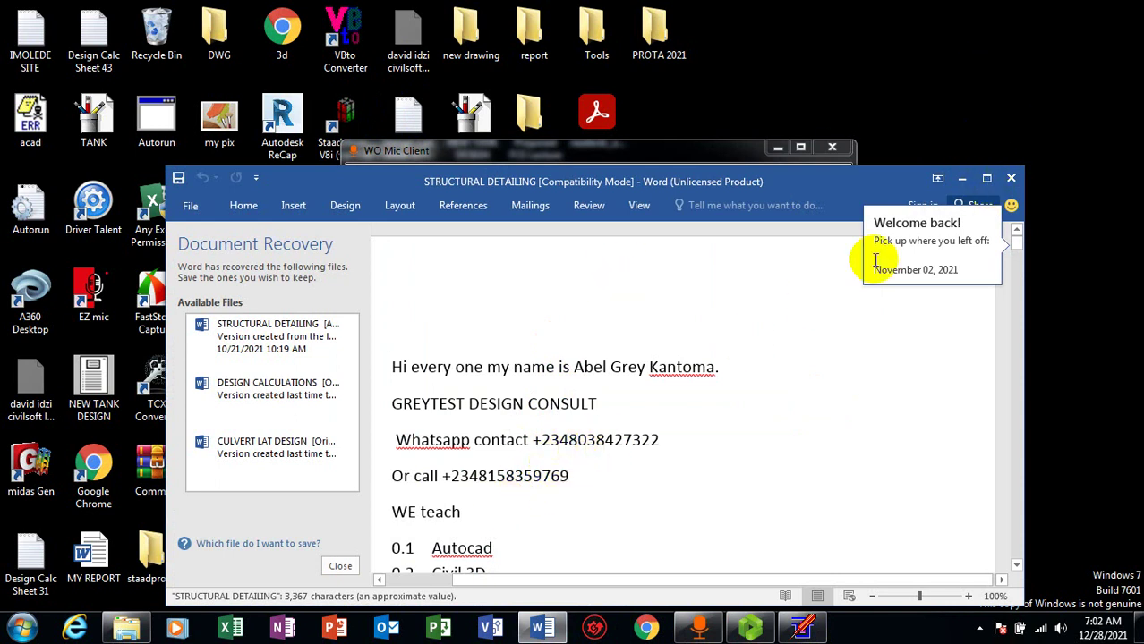
pyautogui.click(804, 624)
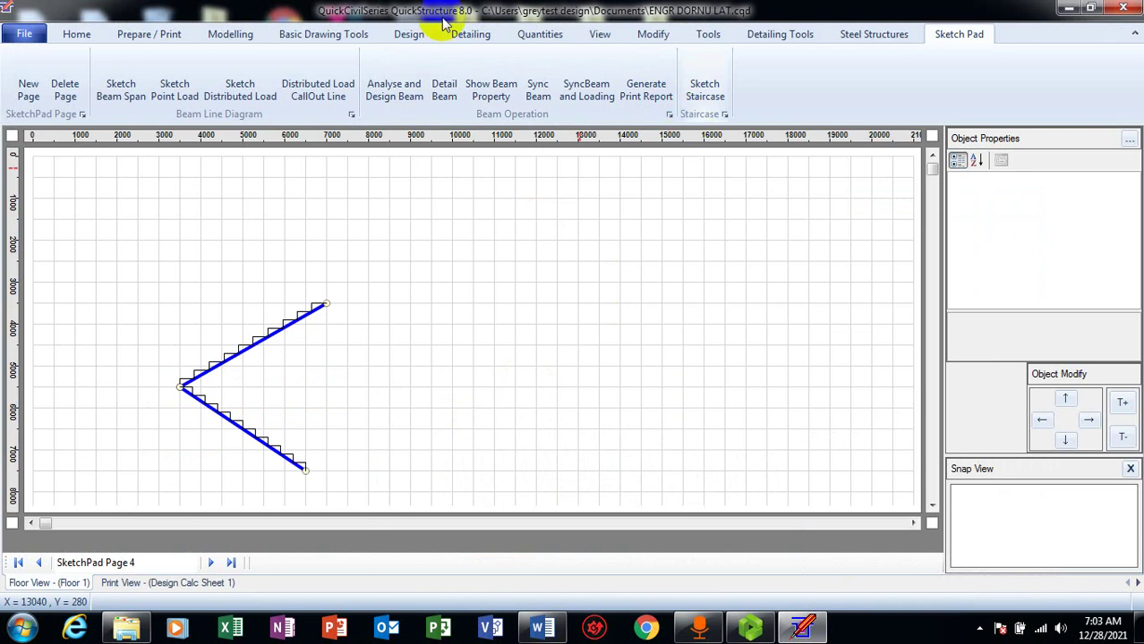
# Start a new blank sketch page and keep Sketch Pad View as the active view.
pyautogui.click(26, 90)
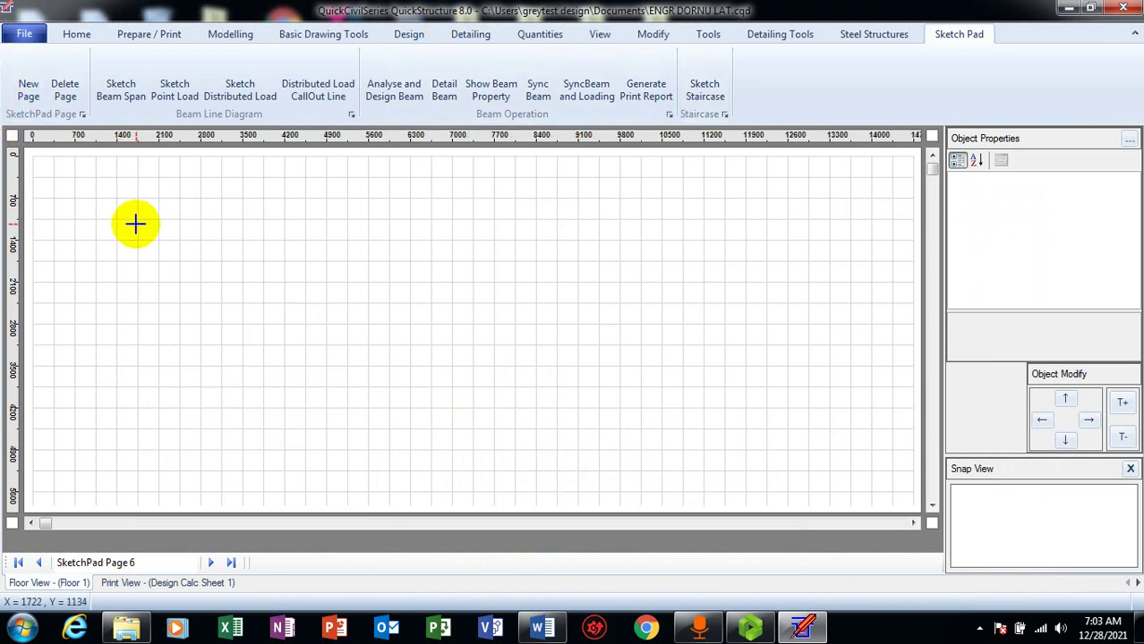
pyautogui.click(597, 34)
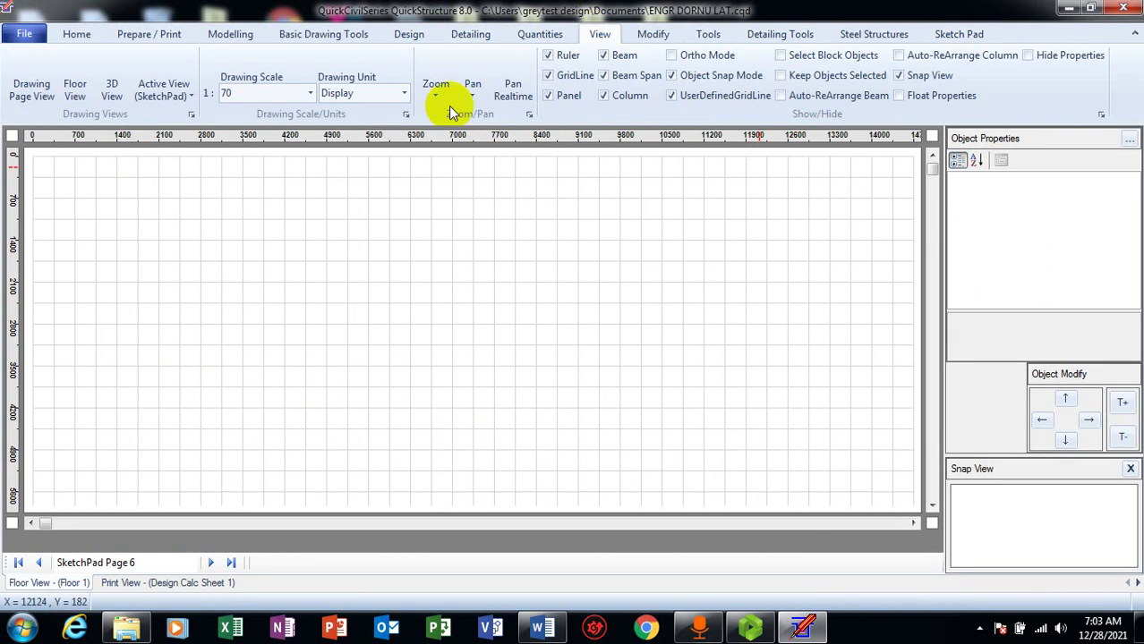
pyautogui.click(188, 107)
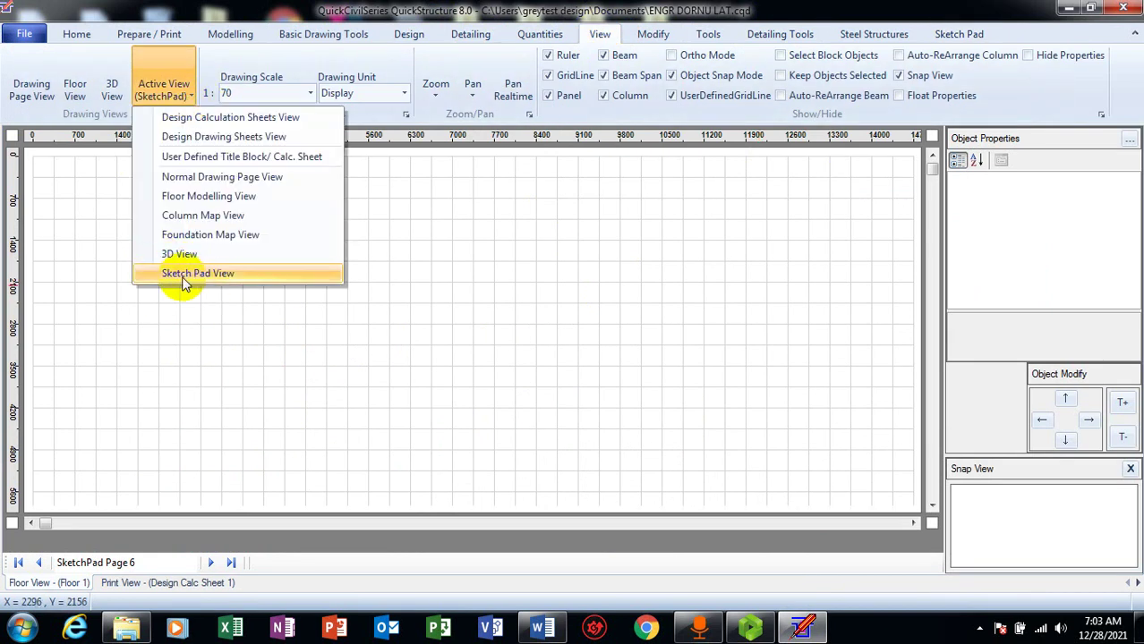
pyautogui.click(237, 273)
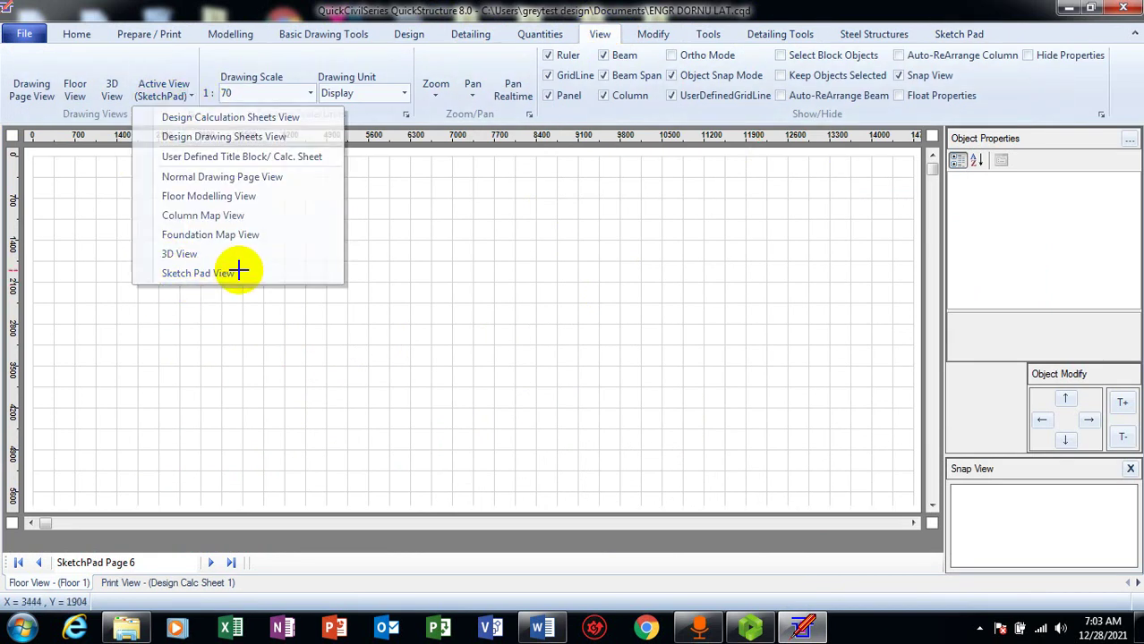
pyautogui.click(958, 36)
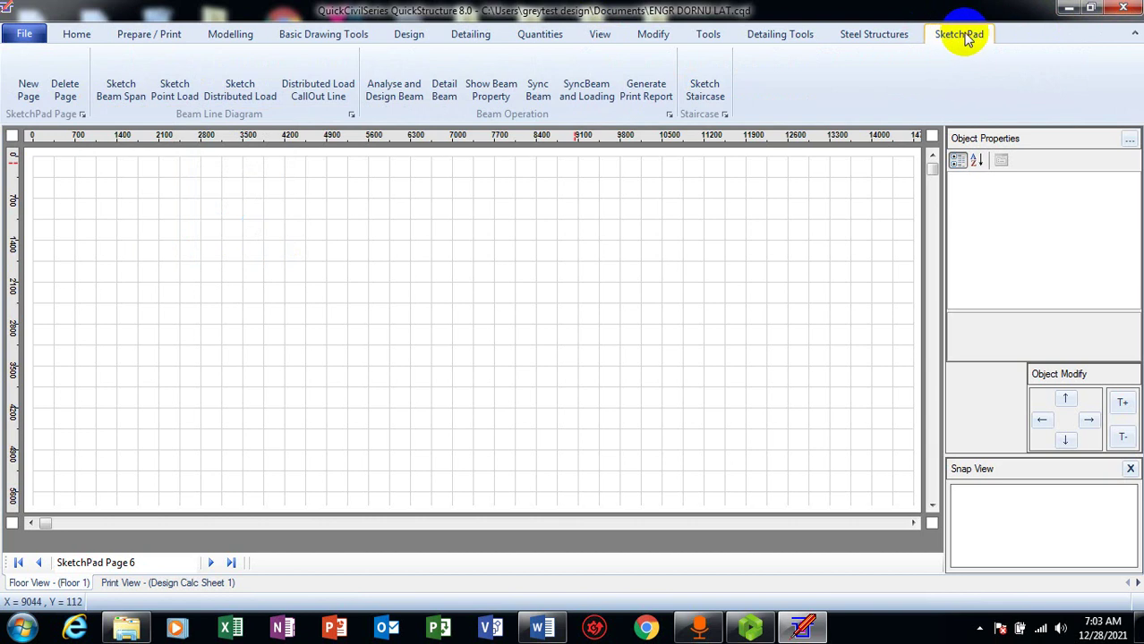
# Sketch a straight staircase flight from a bottom point up to the right.
pyautogui.click(709, 87)
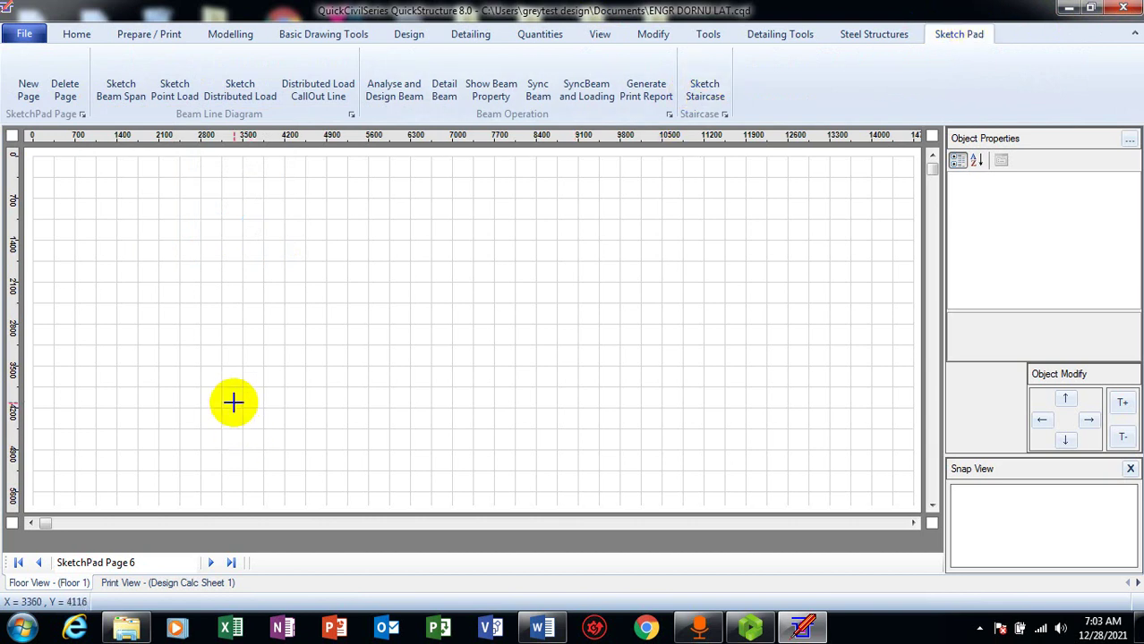
pyautogui.click(262, 409)
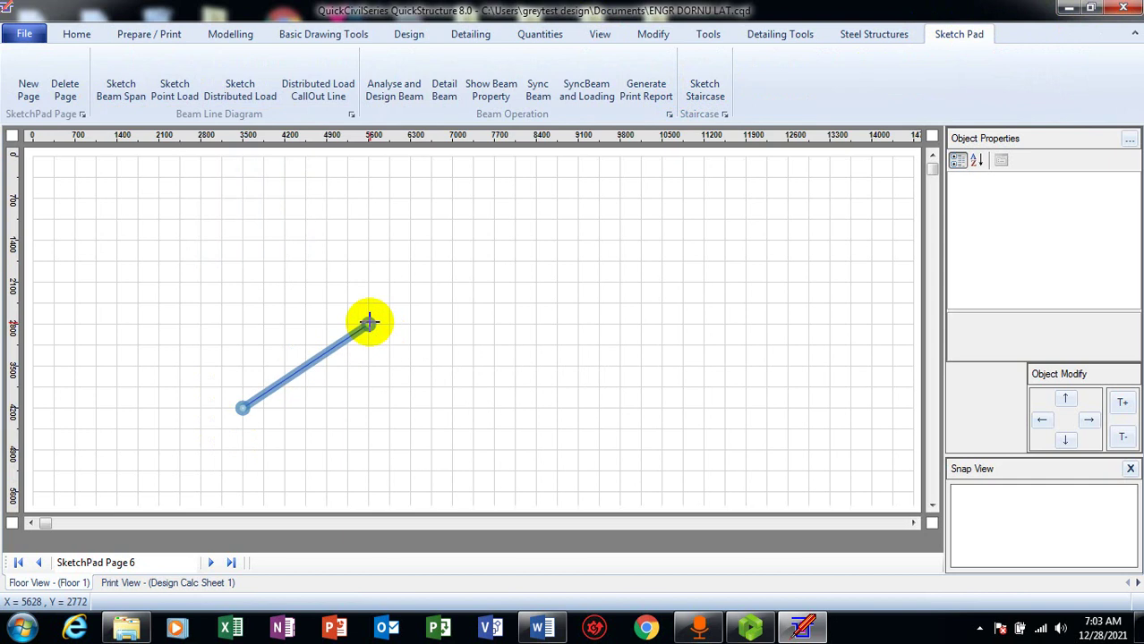
pyautogui.click(367, 325)
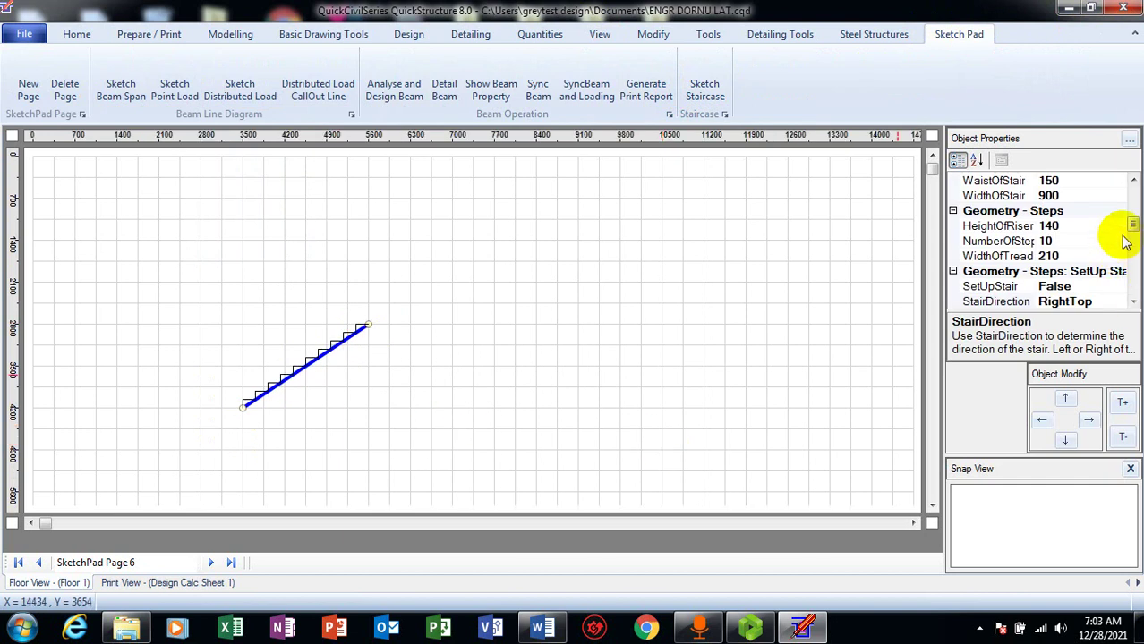
pyautogui.moveTo(1133, 224); pyautogui.dragTo(1132, 193)
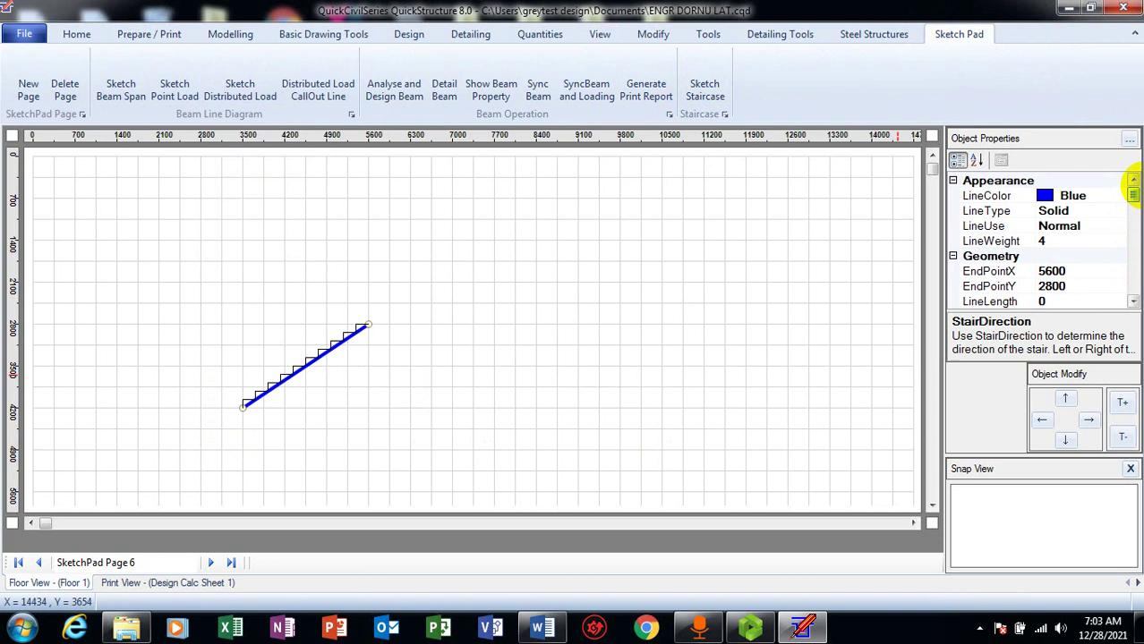
pyautogui.scroll(-1, 1132, 194)
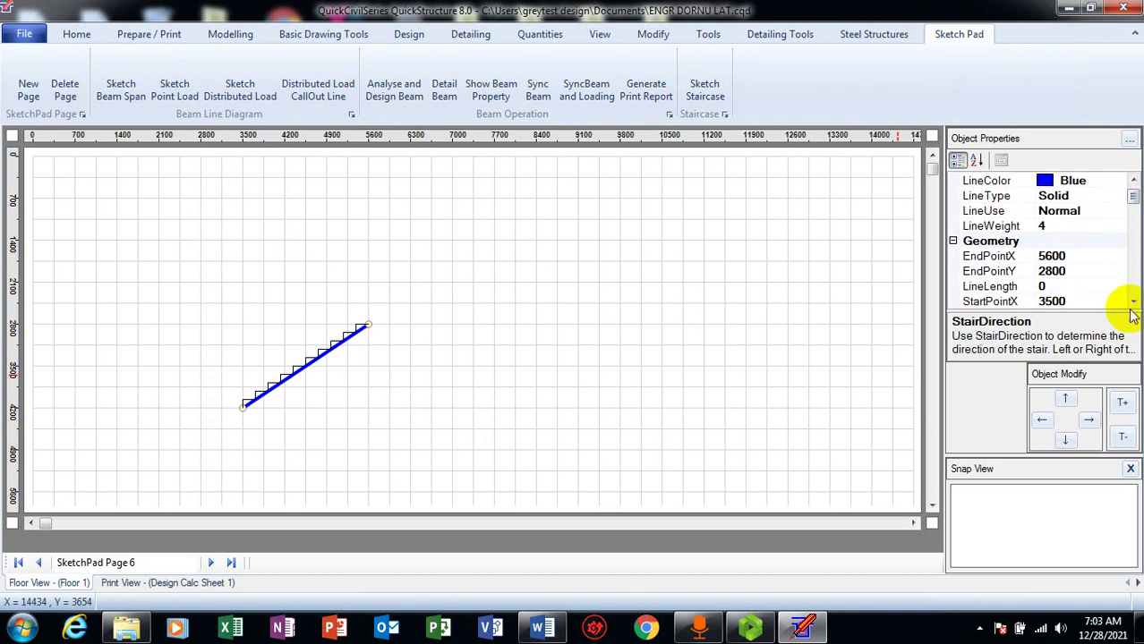
pyautogui.click(1131, 304)
pyautogui.click(1132, 304)
pyautogui.click(1132, 304)
pyautogui.click(1132, 304)
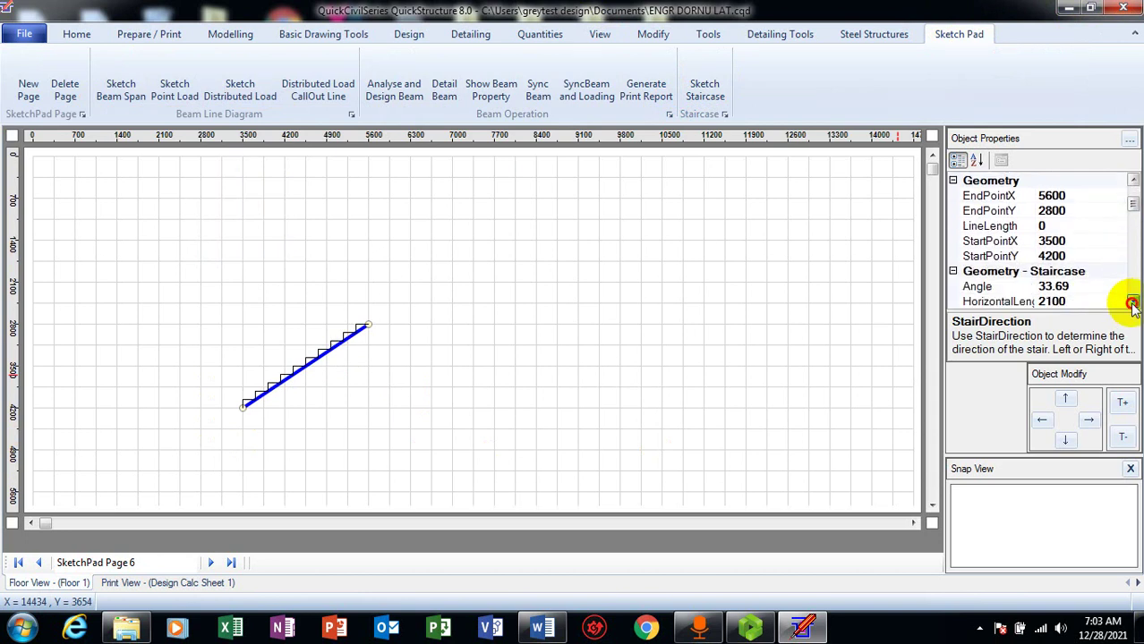
pyautogui.click(1132, 304)
pyautogui.click(1132, 304)
pyautogui.click(1132, 304)
pyautogui.click(1132, 305)
pyautogui.click(1132, 304)
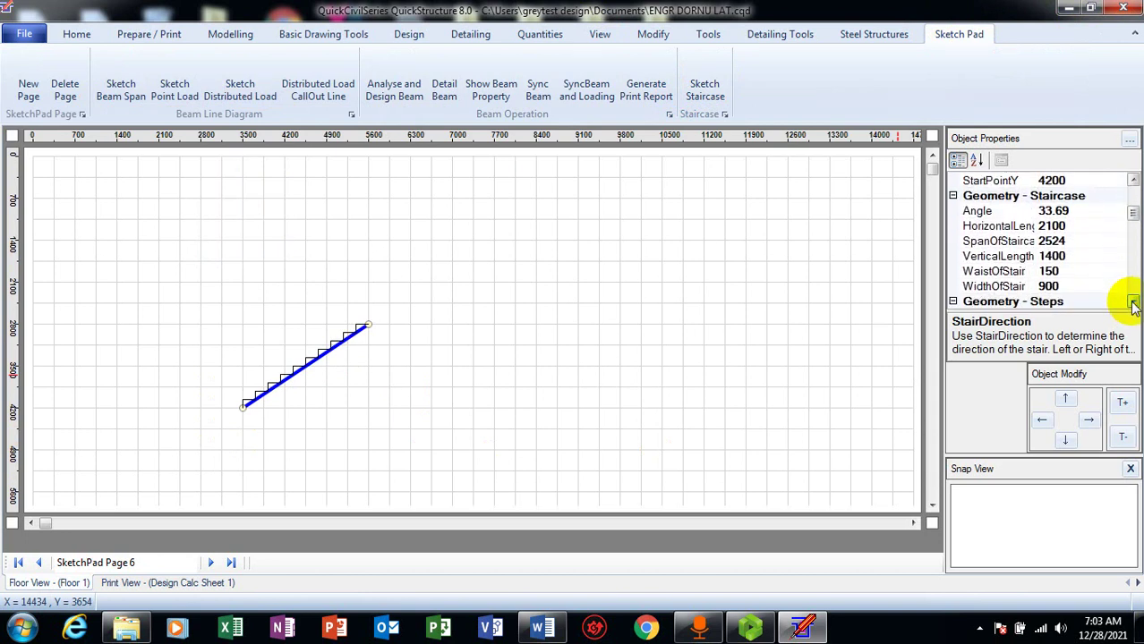
pyautogui.click(1133, 180)
pyautogui.click(1133, 180)
pyautogui.click(1133, 180)
pyautogui.click(1133, 180)
pyautogui.click(1133, 180)
pyautogui.click(1133, 180)
pyautogui.click(1133, 180)
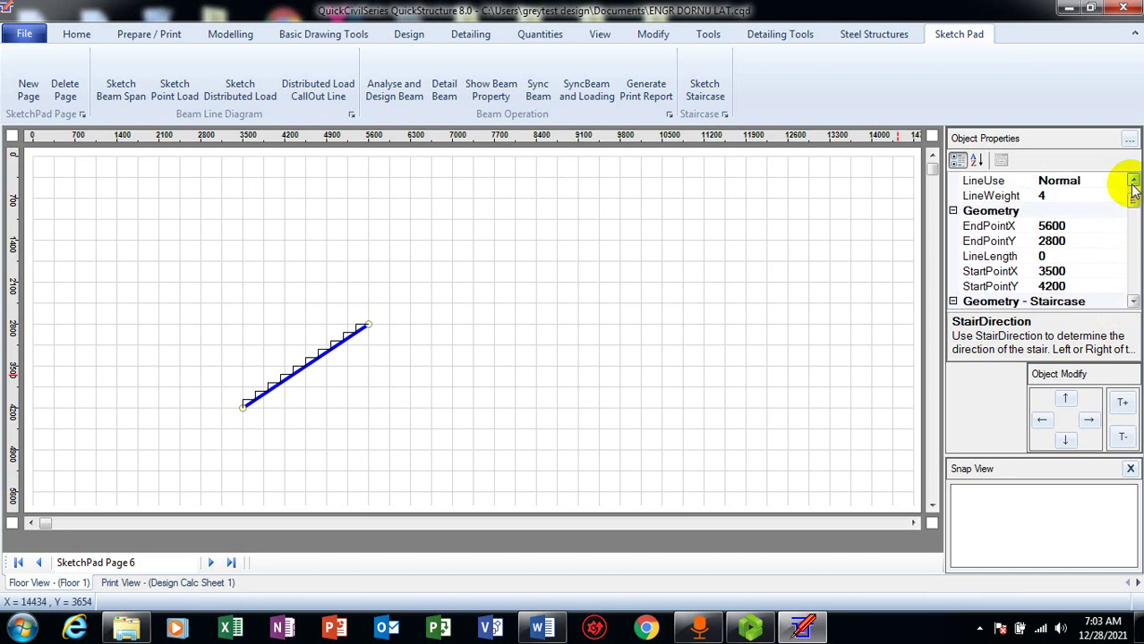
pyautogui.click(1133, 180)
pyautogui.click(1133, 180)
pyautogui.click(1133, 180)
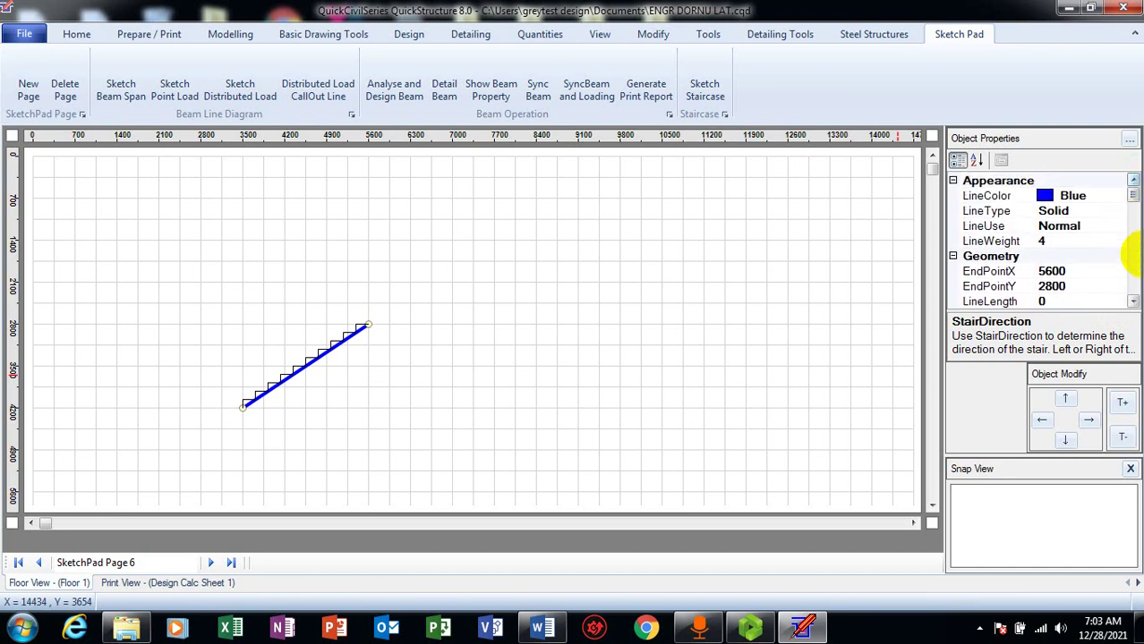
pyautogui.click(1132, 304)
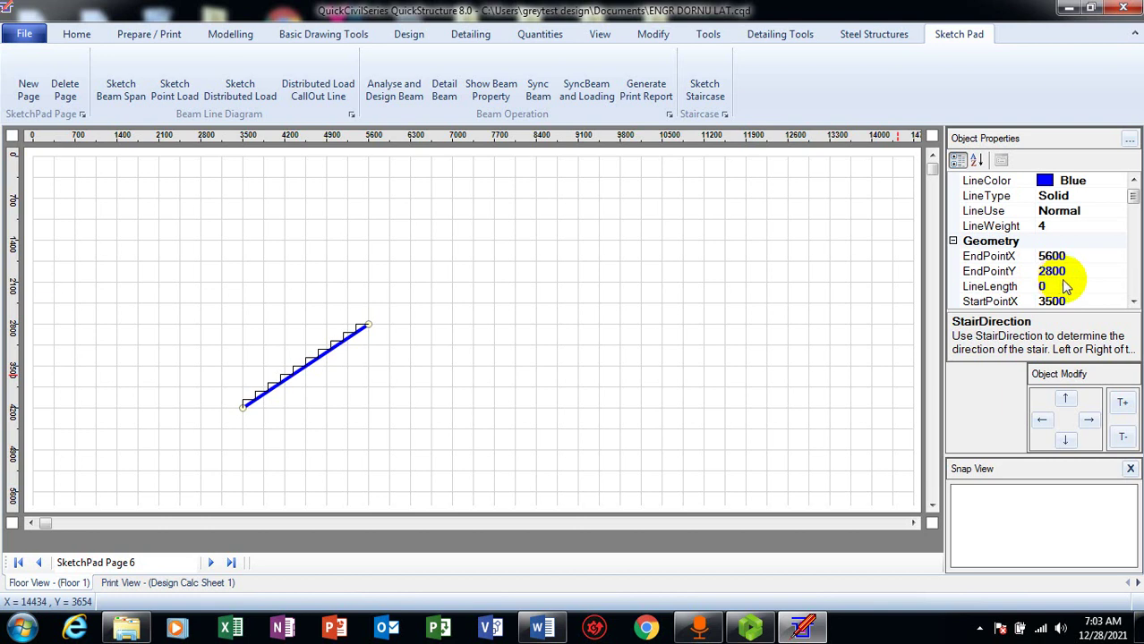
pyautogui.click(1134, 302)
pyautogui.click(1134, 301)
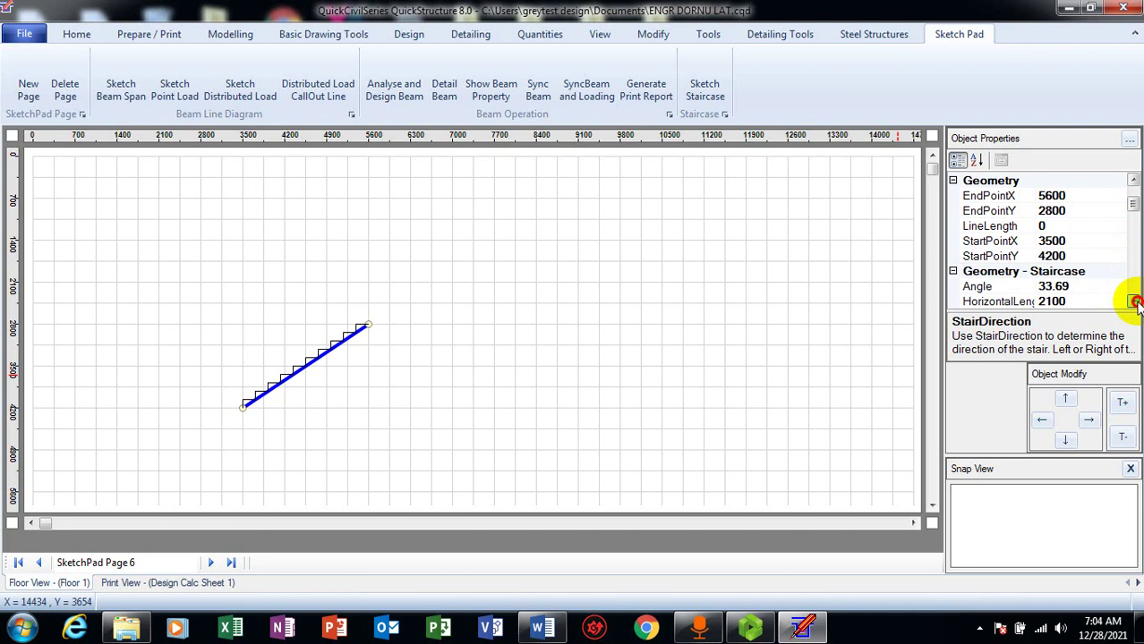
pyautogui.click(1133, 301)
pyautogui.click(1134, 301)
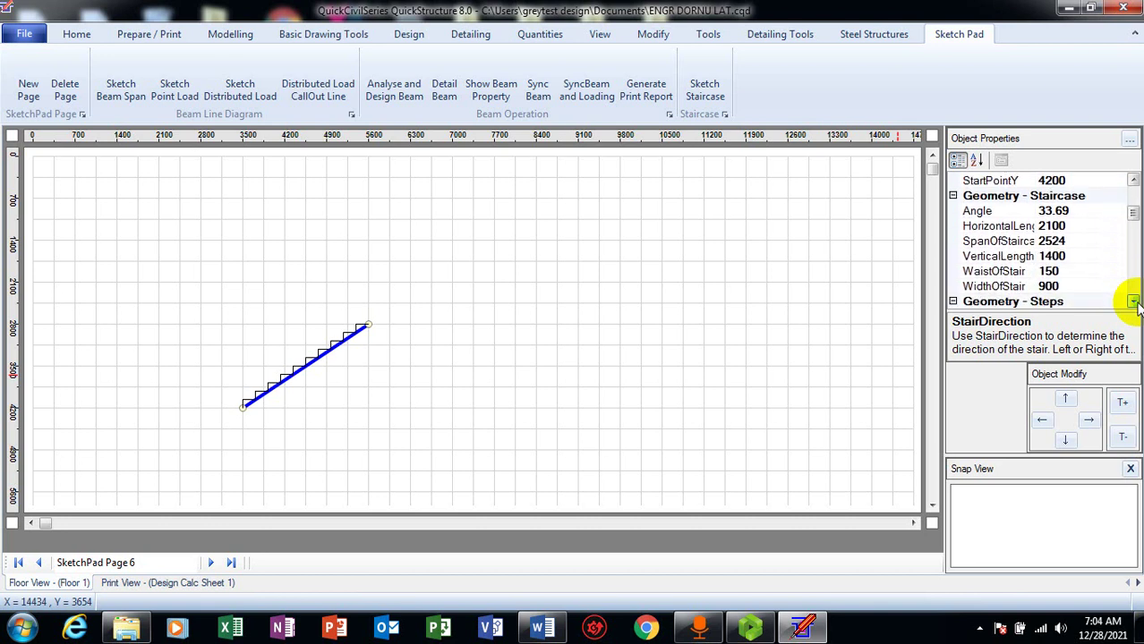
pyautogui.click(1134, 301)
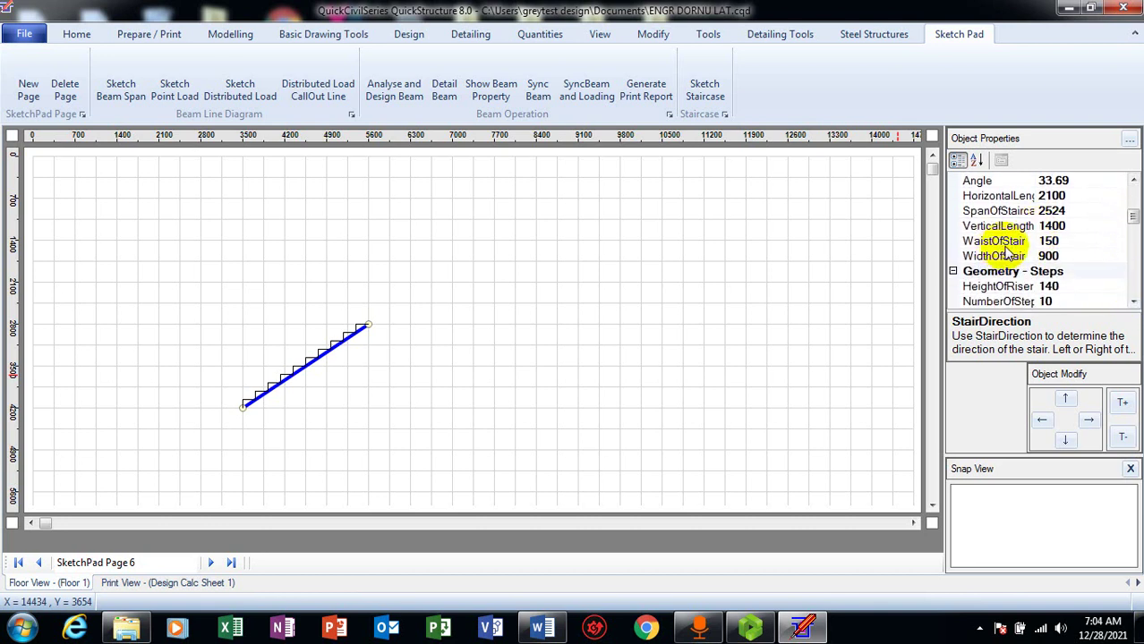
pyautogui.click(1133, 303)
pyautogui.click(1133, 303)
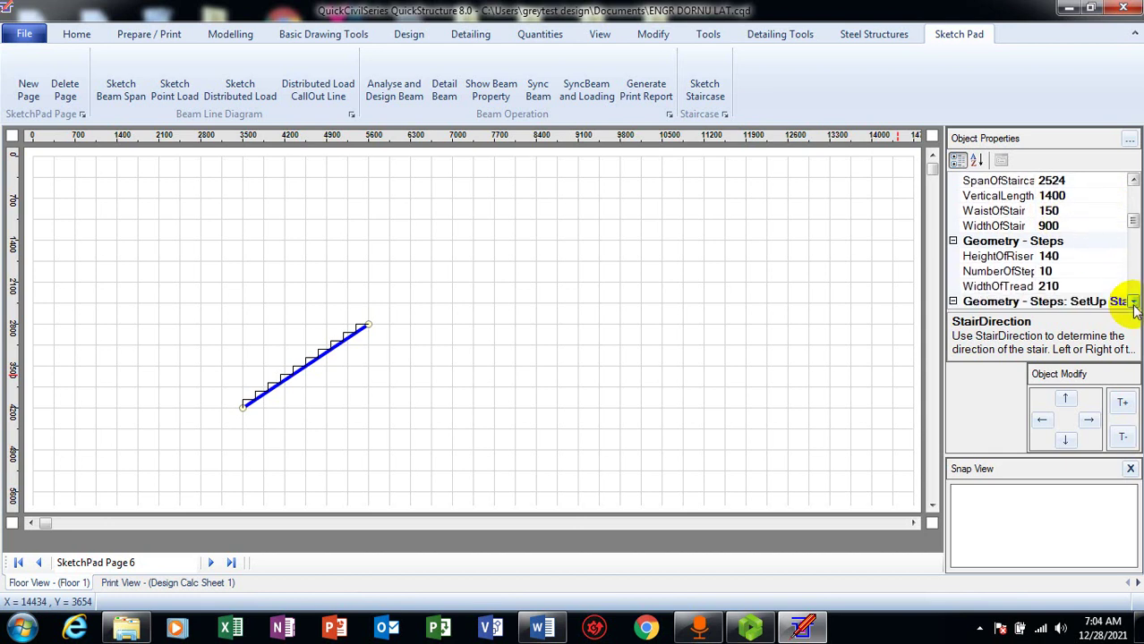
# Change the staircase tread width from 210 to 300.
pyautogui.click(1059, 257)
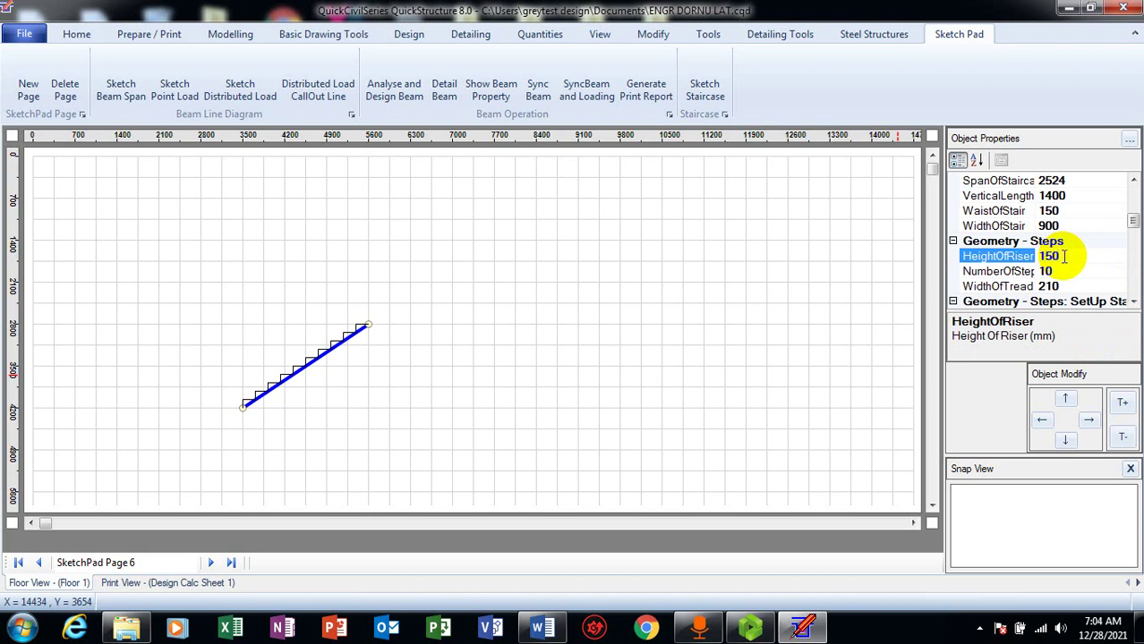
pyautogui.click(1060, 285)
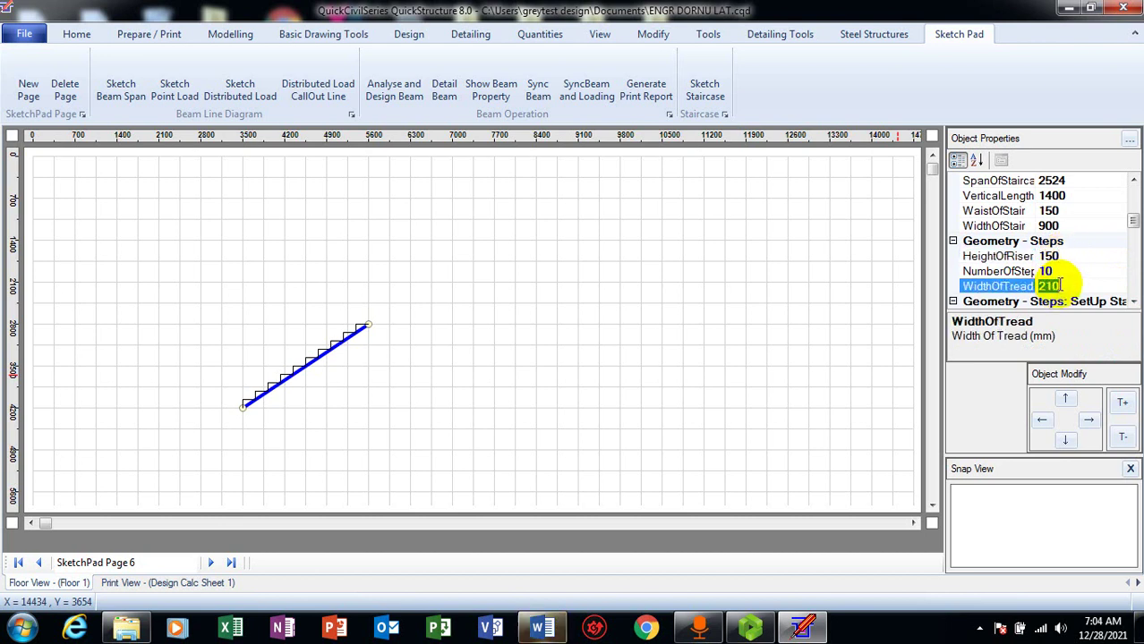
pyautogui.write('3')
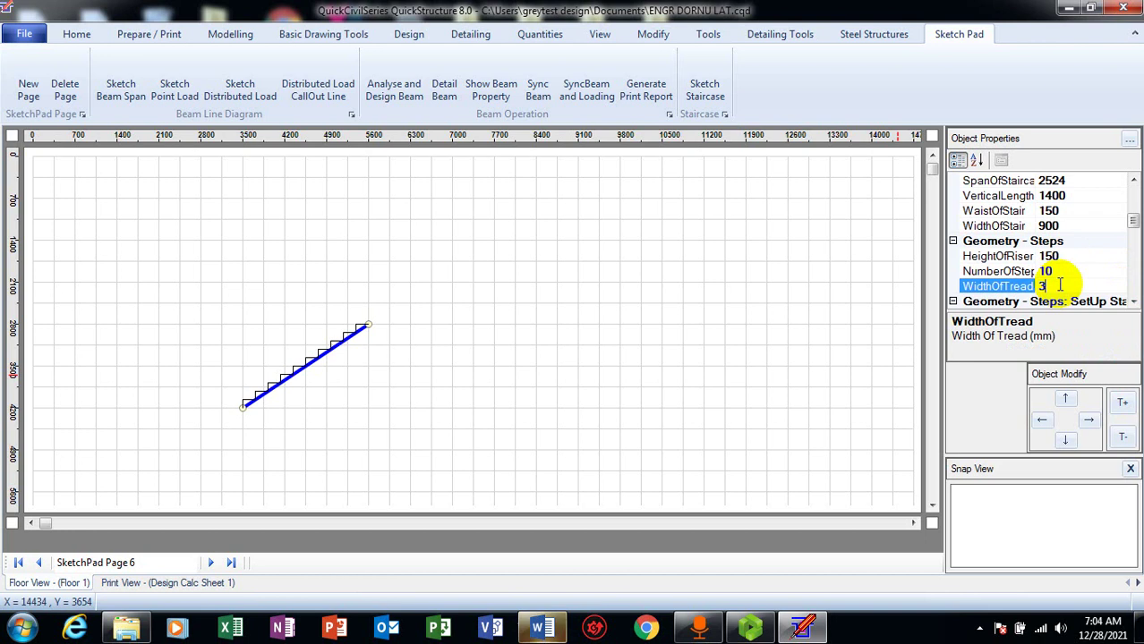
pyautogui.write('00')
pyautogui.press('Return')
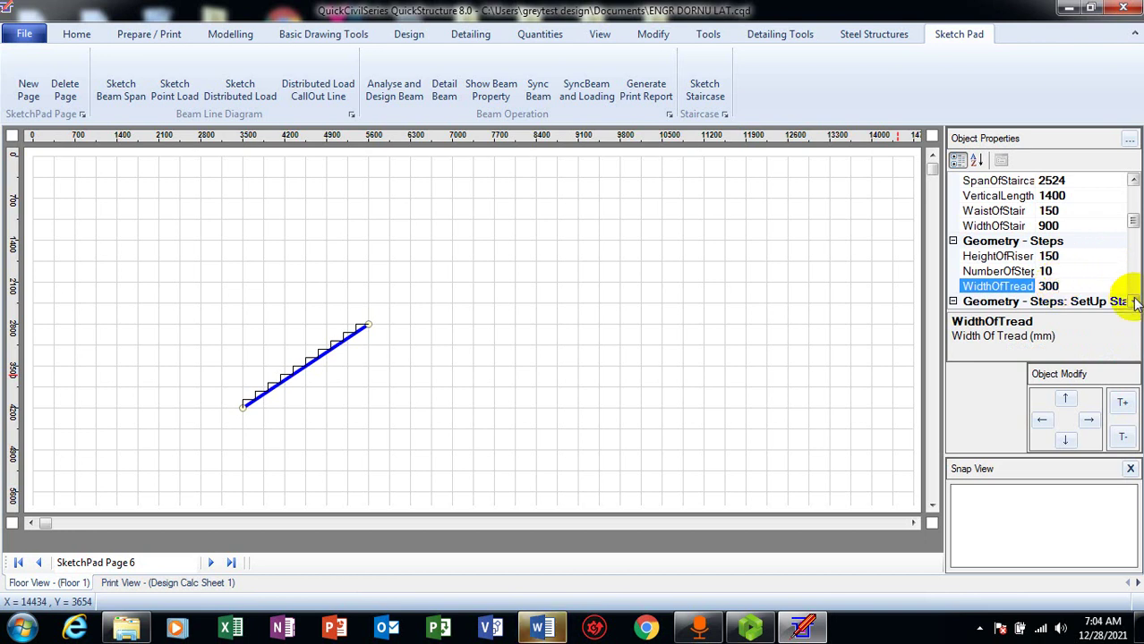
# Set the SetUpStair property to True.
pyautogui.click(1133, 302)
pyautogui.click(1132, 302)
pyautogui.click(1133, 303)
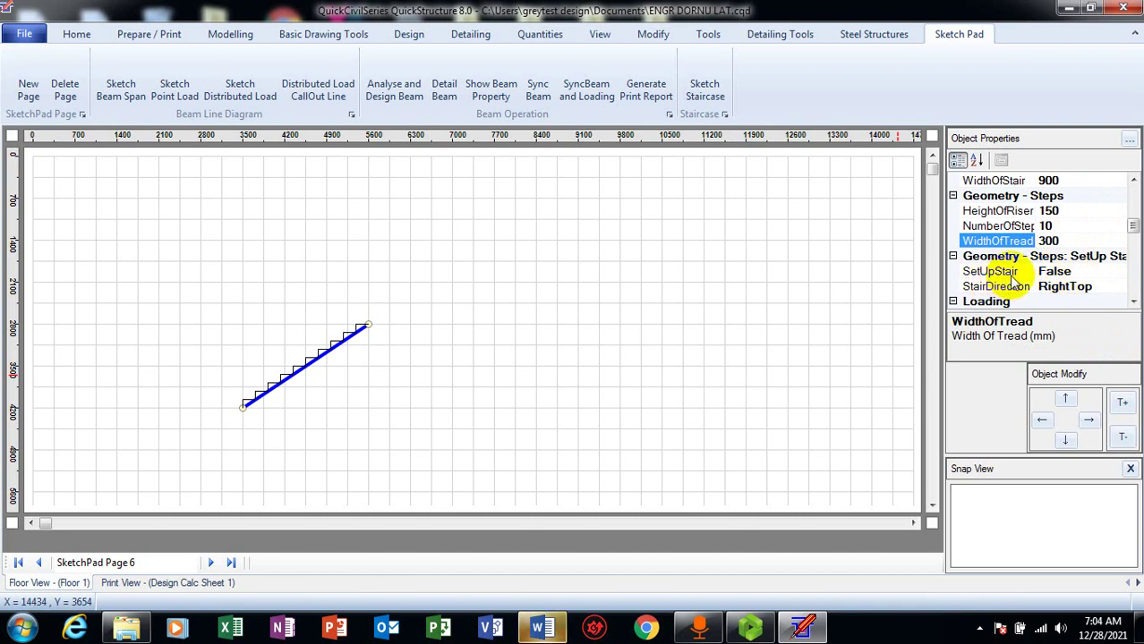
pyautogui.click(1078, 273)
pyautogui.click(1118, 271)
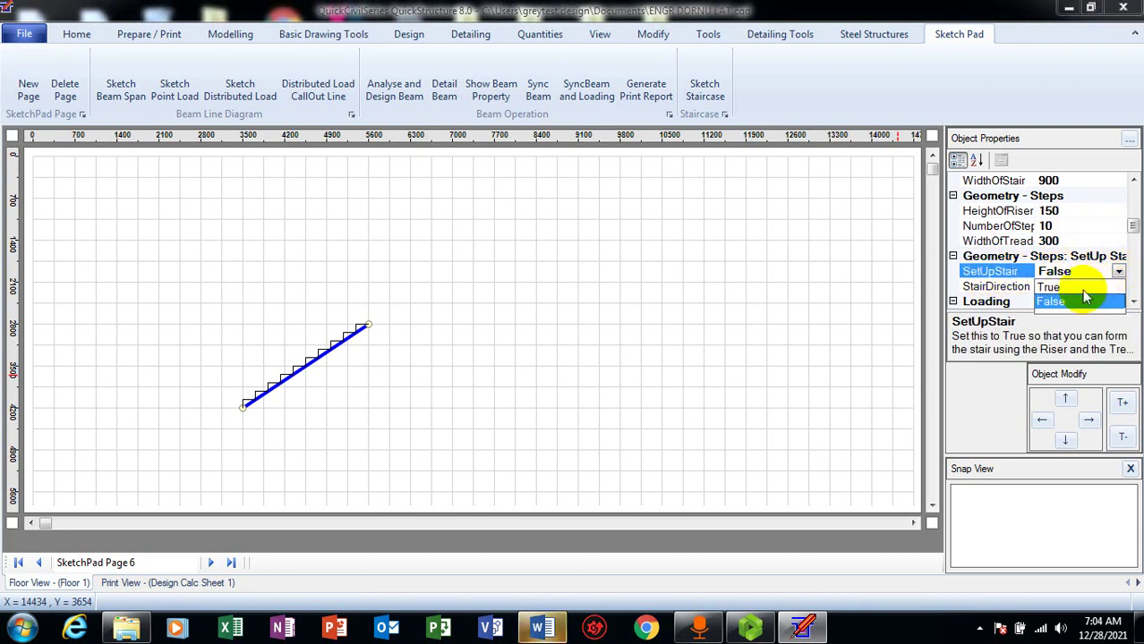
pyautogui.click(1078, 288)
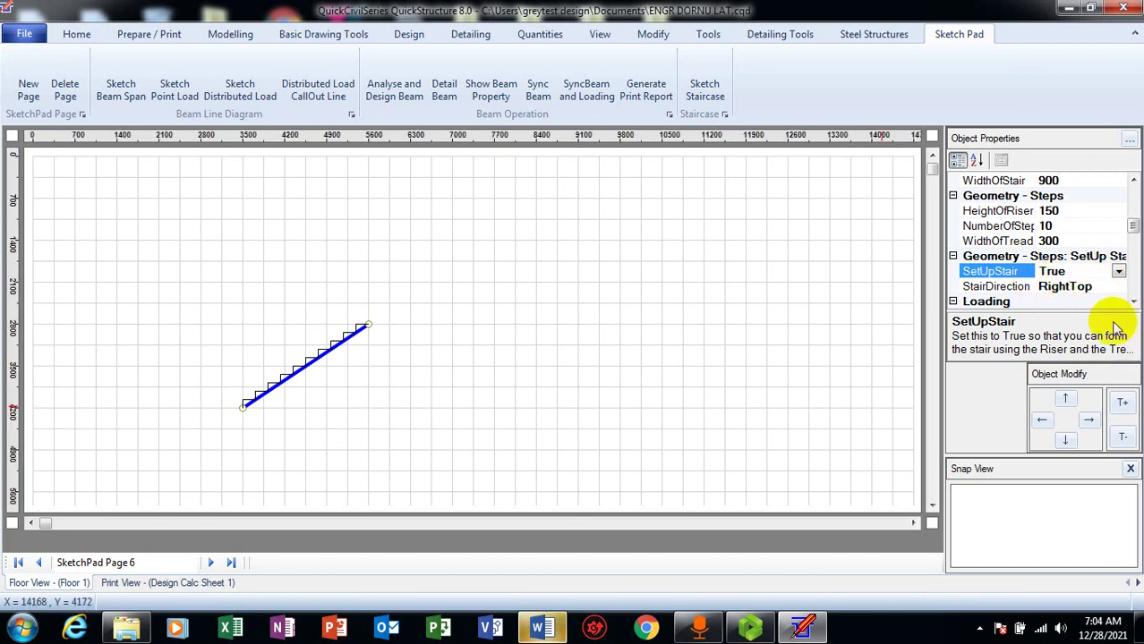
# Set StairDirection so the stair slopes down to the right.
pyautogui.click(1133, 302)
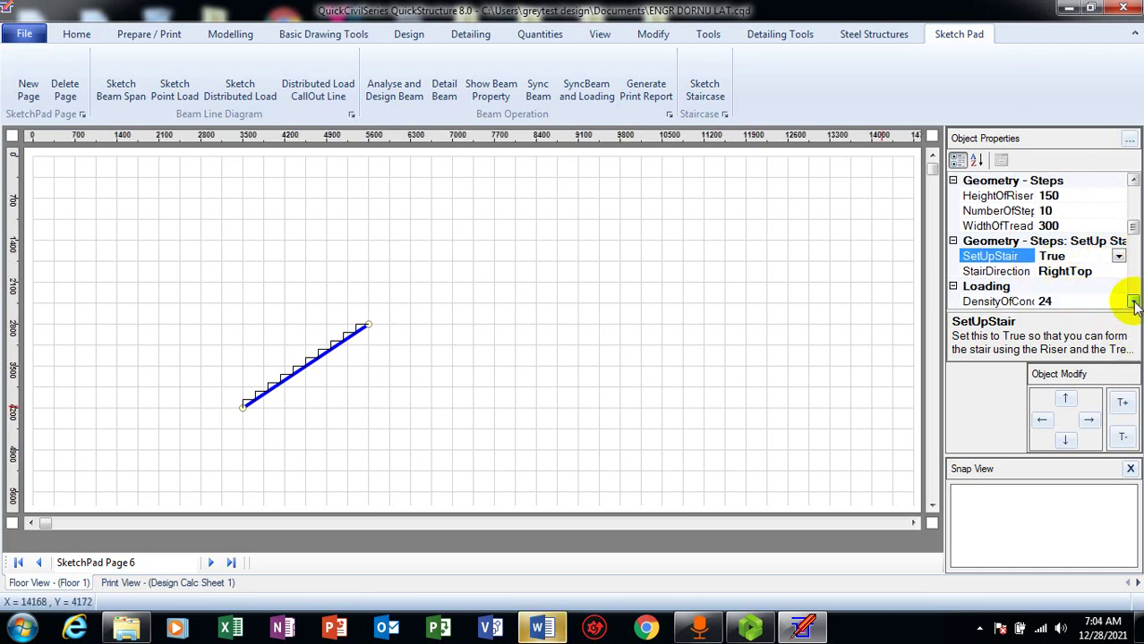
pyautogui.click(1132, 302)
pyautogui.click(1133, 302)
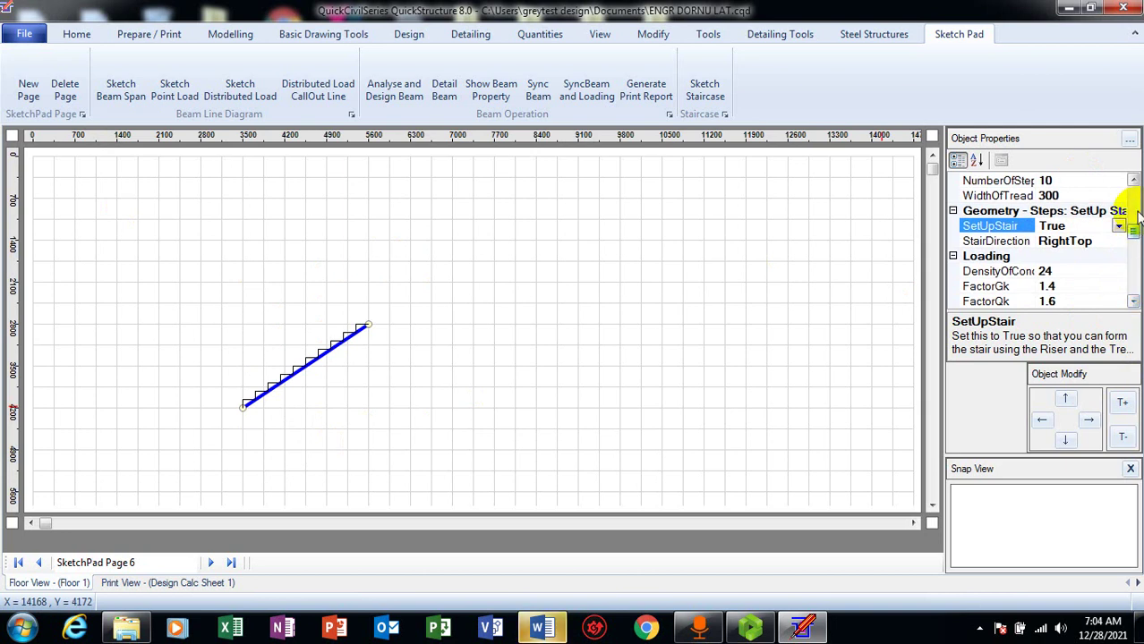
pyautogui.click(1132, 179)
pyautogui.click(1133, 179)
pyautogui.click(1133, 179)
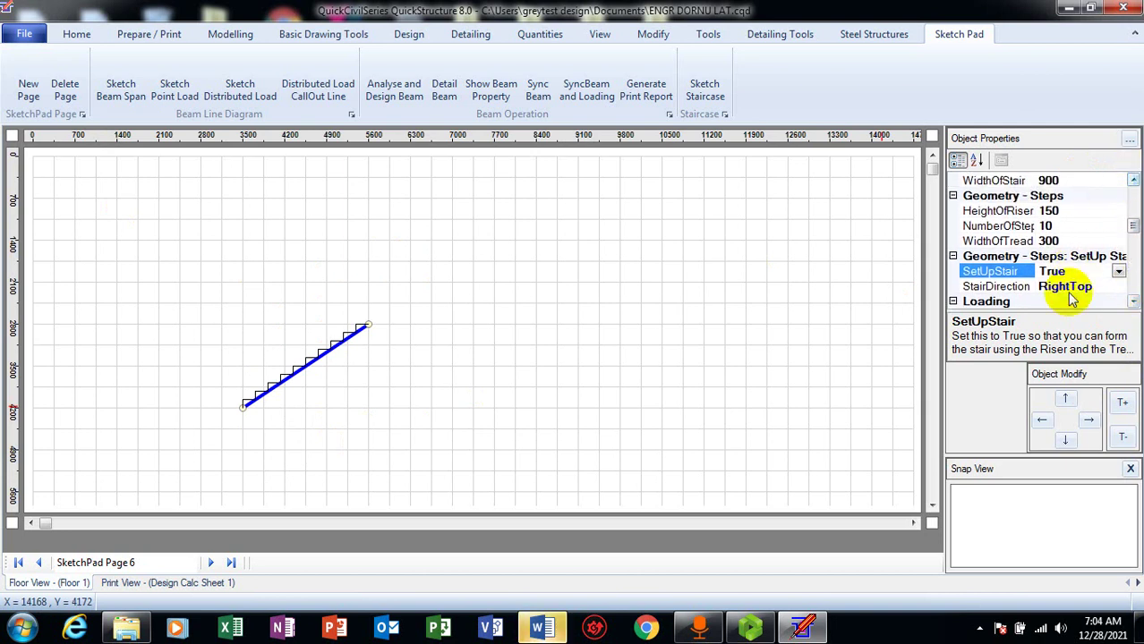
pyautogui.click(1006, 287)
pyautogui.click(1118, 286)
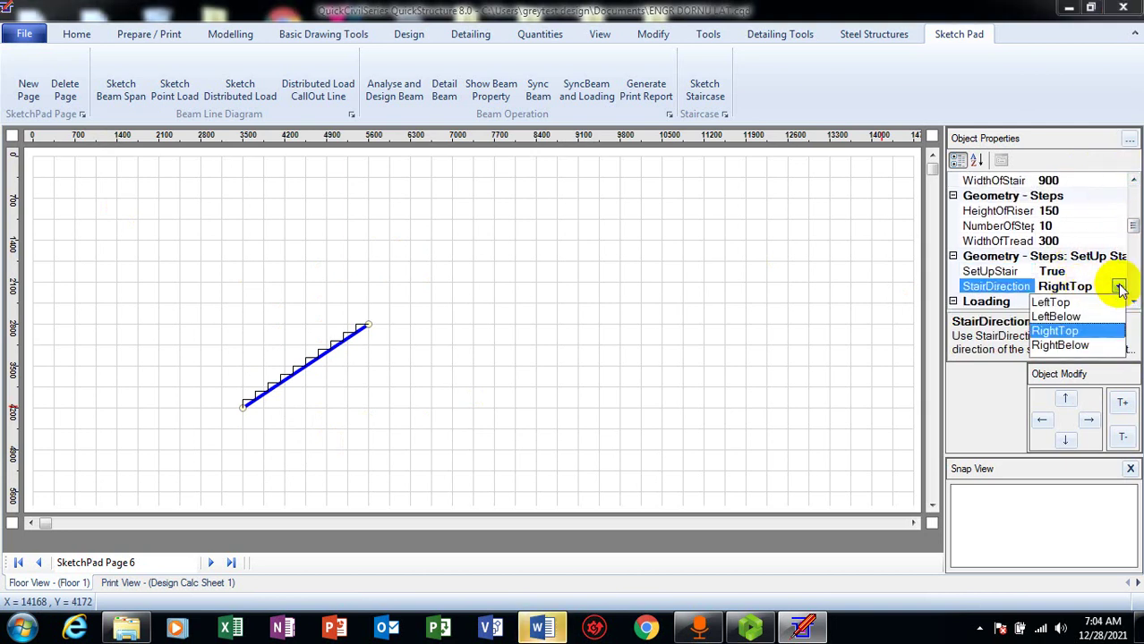
pyautogui.click(1060, 345)
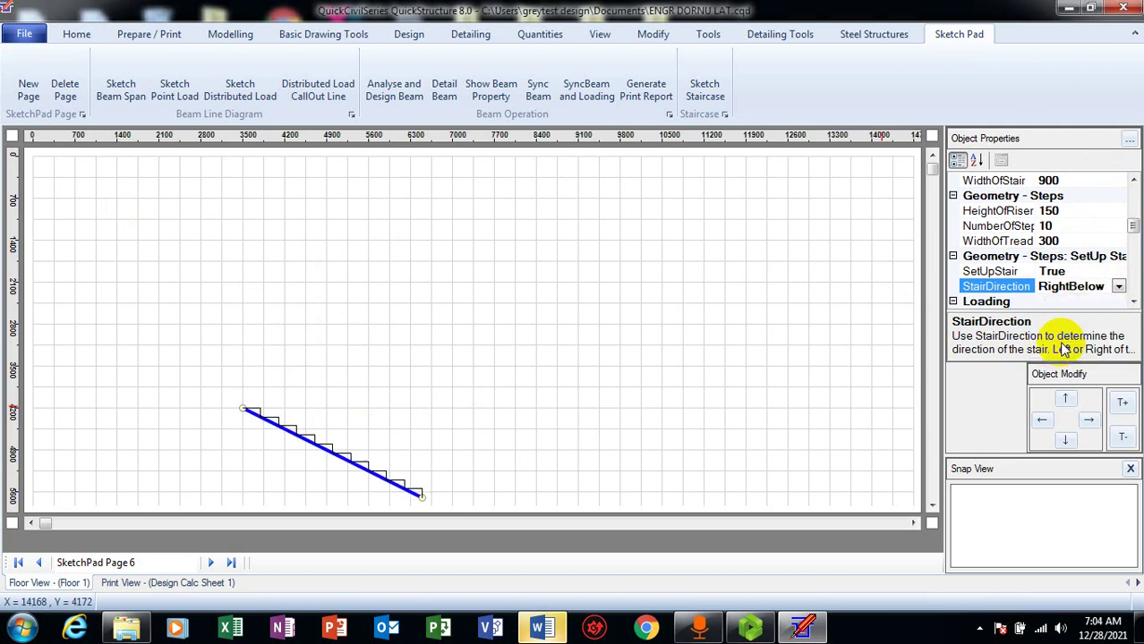
# Try the LeftBelow and LeftTop directions, then set StairDirection back to RightTop.
pyautogui.click(1118, 286)
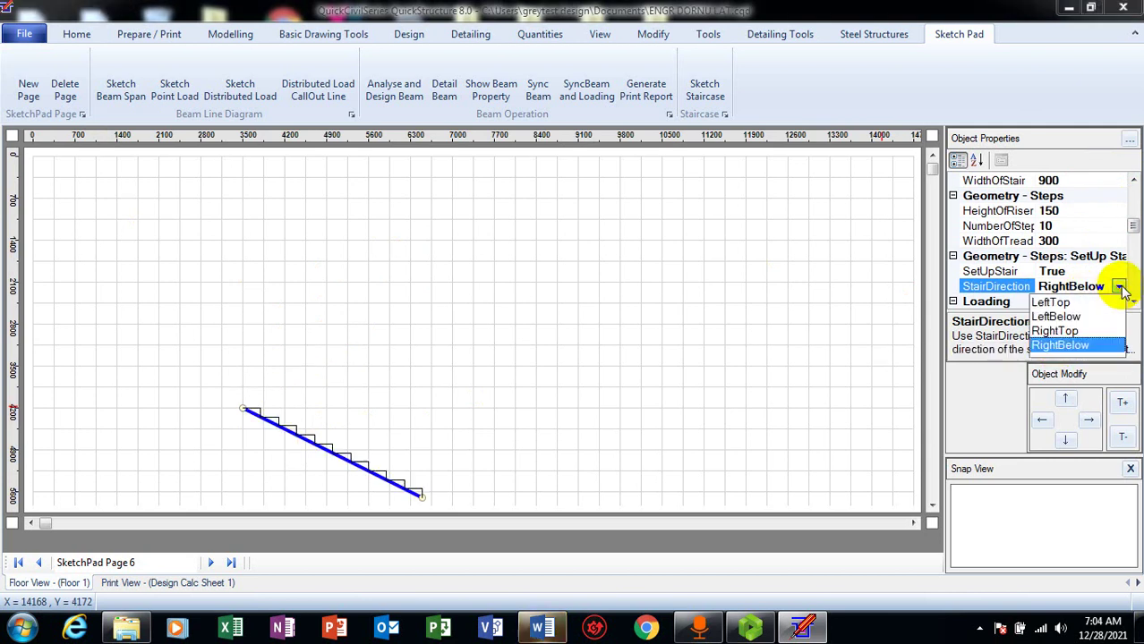
pyautogui.click(1057, 317)
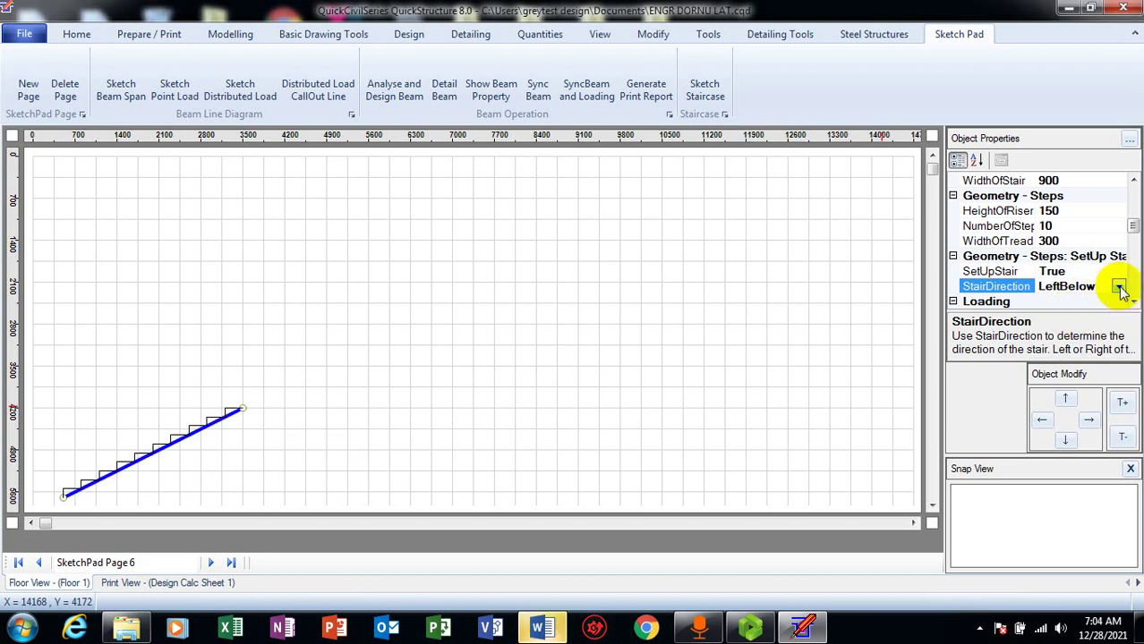
pyautogui.click(1118, 287)
pyautogui.click(1056, 302)
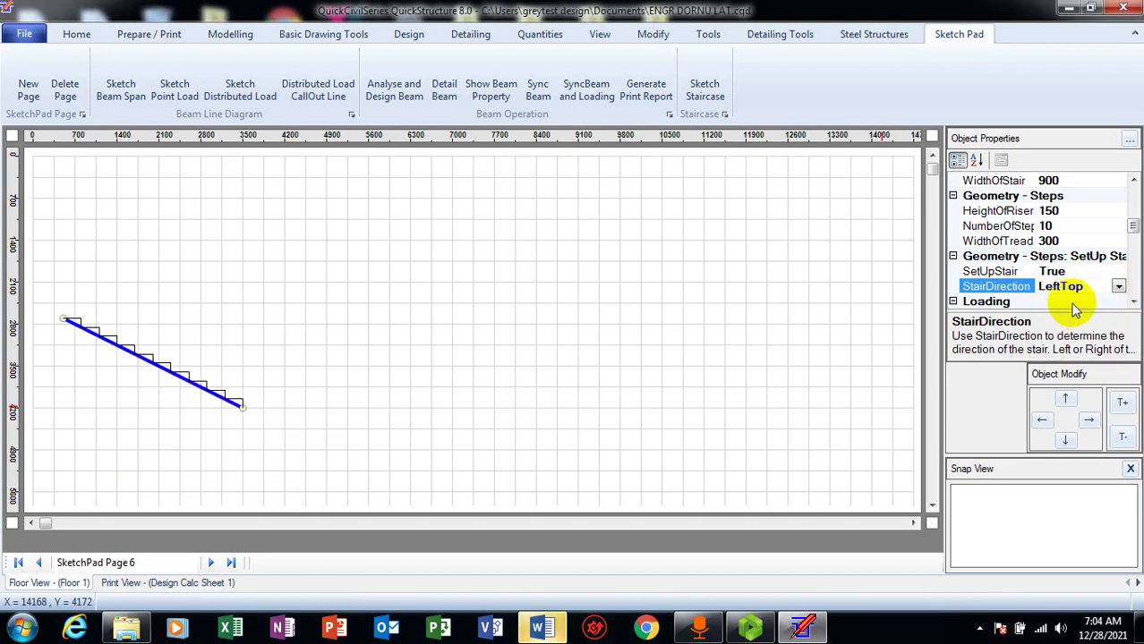
pyautogui.click(1119, 286)
pyautogui.click(1070, 333)
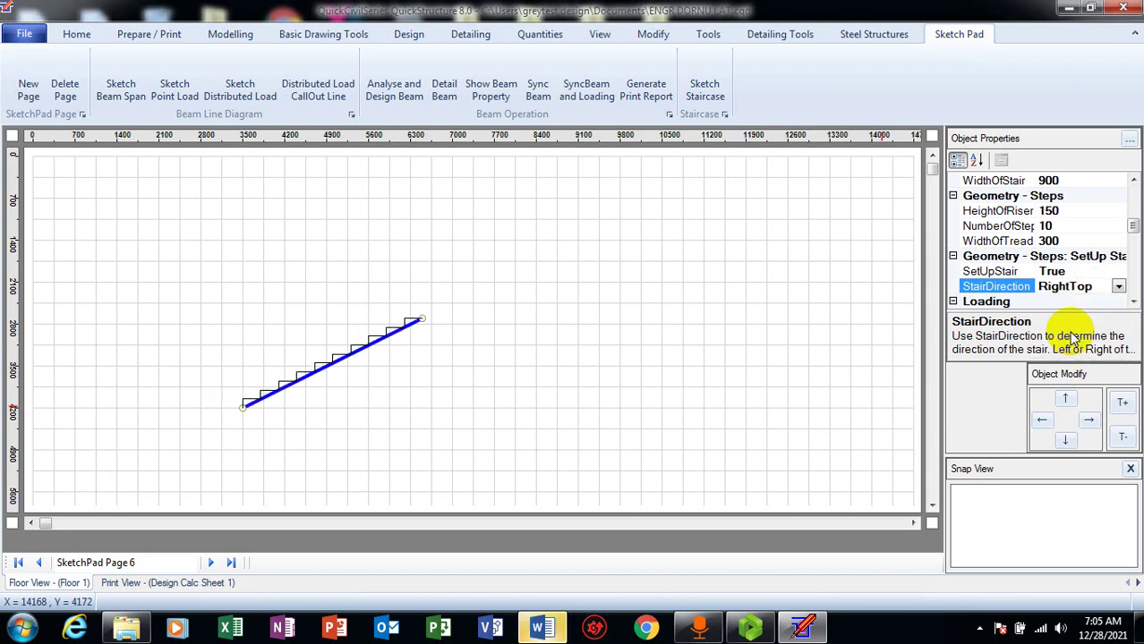
pyautogui.click(1134, 305)
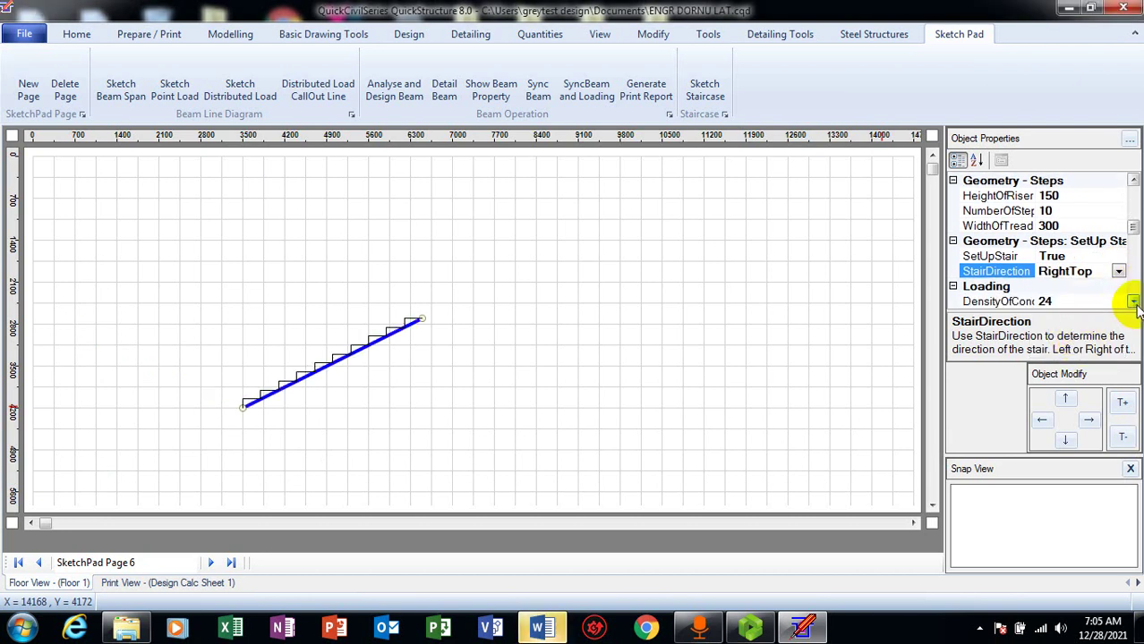
pyautogui.click(1134, 305)
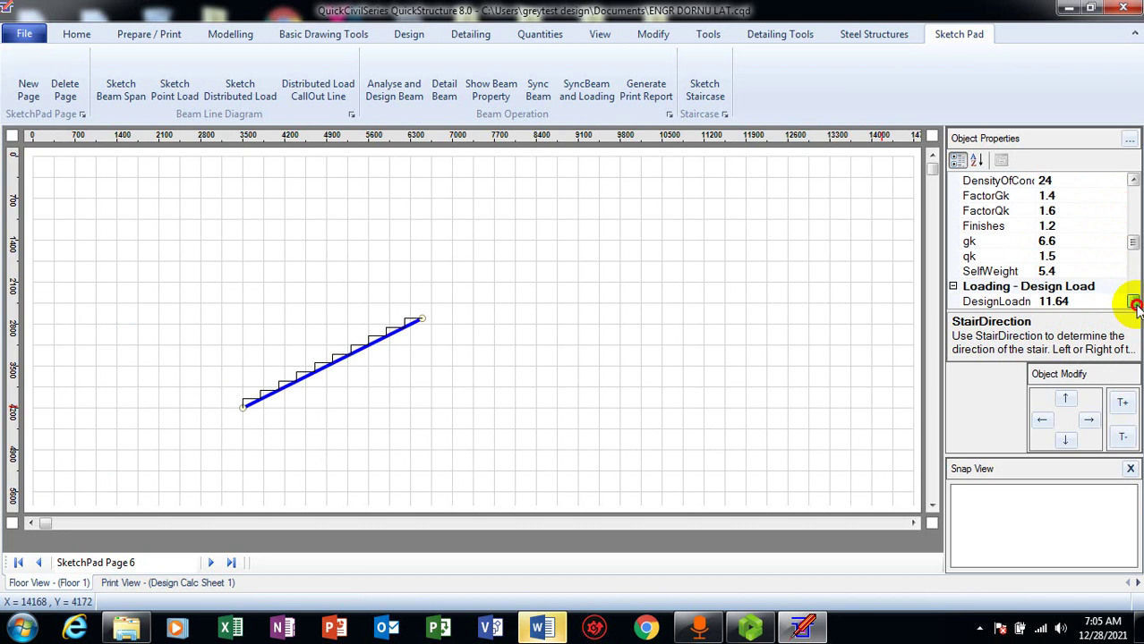
pyautogui.click(1134, 305)
pyautogui.click(1134, 305)
pyautogui.click(1133, 305)
pyautogui.click(1134, 306)
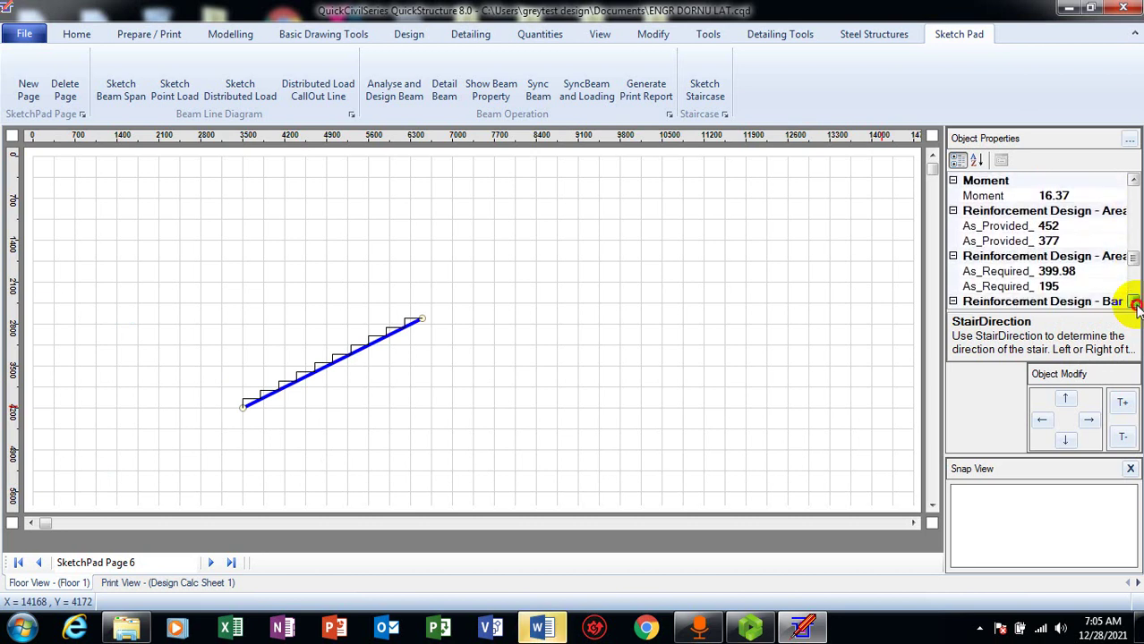
pyautogui.click(1134, 305)
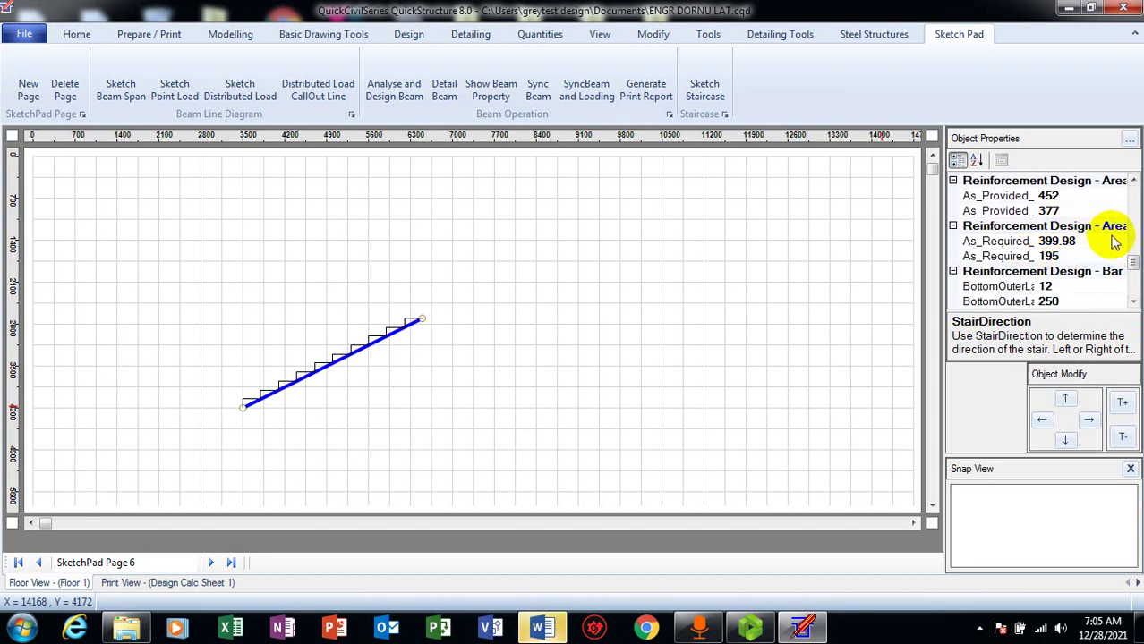
pyautogui.click(1133, 306)
pyautogui.click(1133, 305)
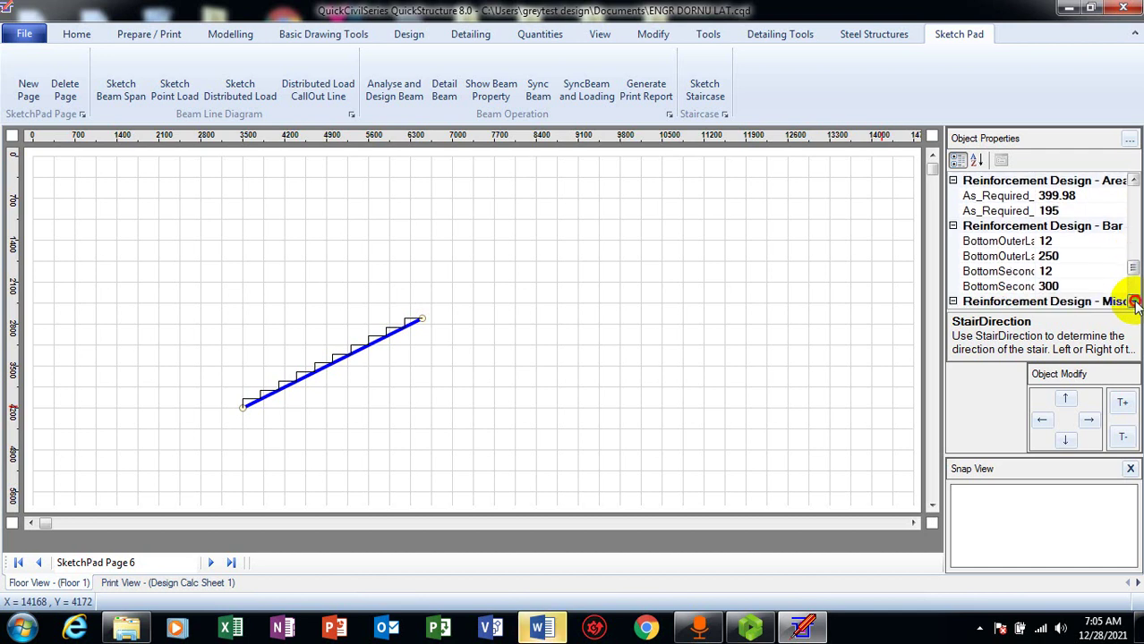
pyautogui.click(1078, 243)
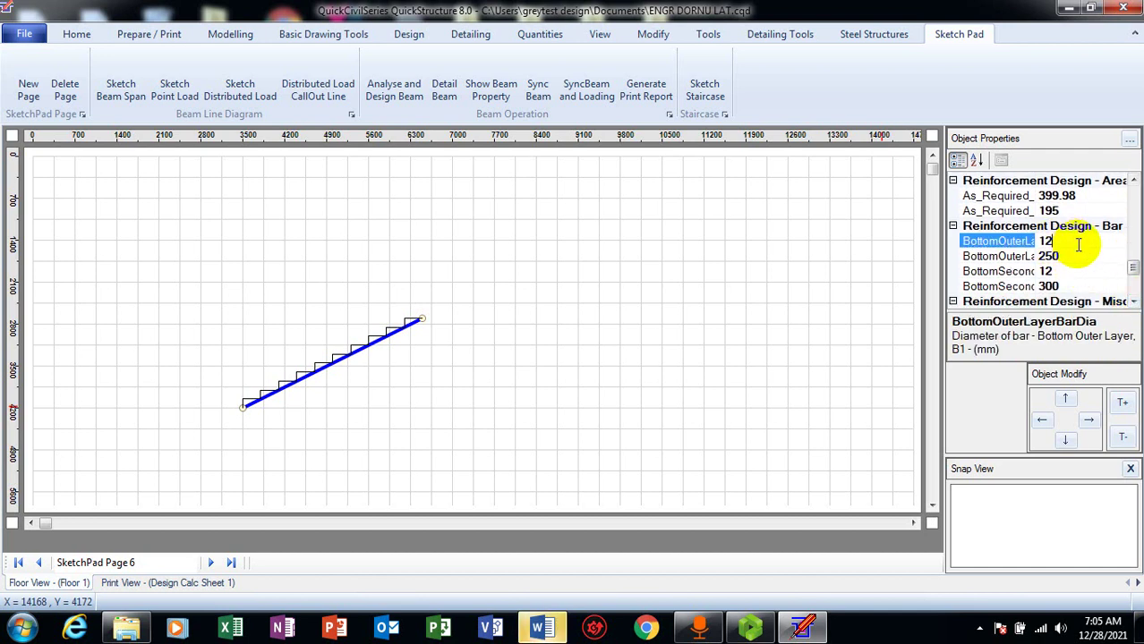
pyautogui.click(1081, 271)
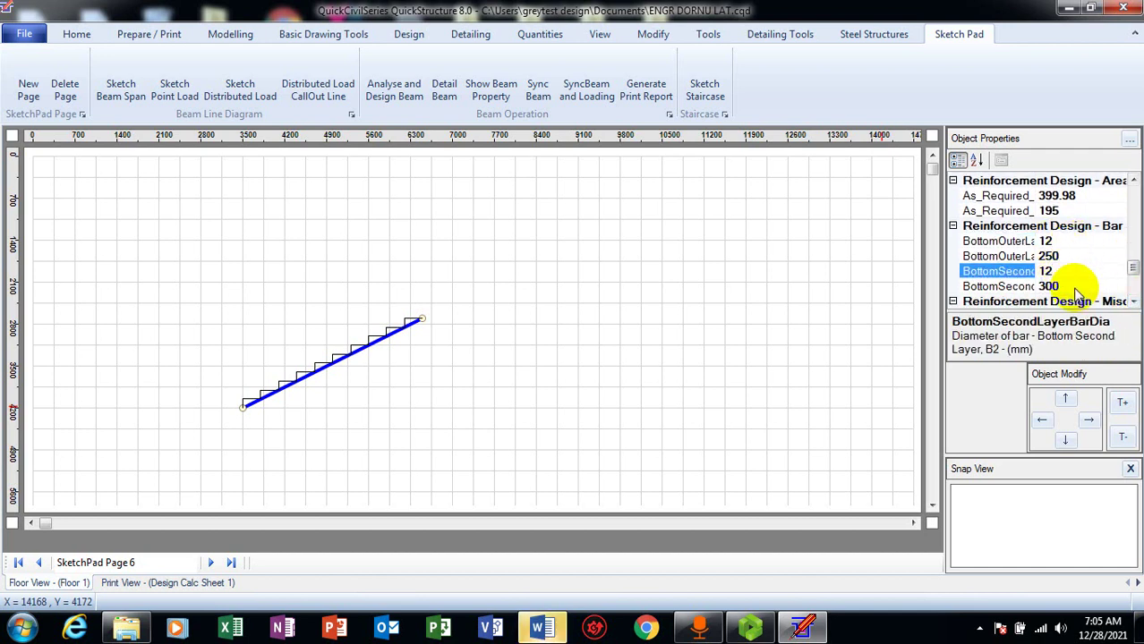
pyautogui.click(1107, 287)
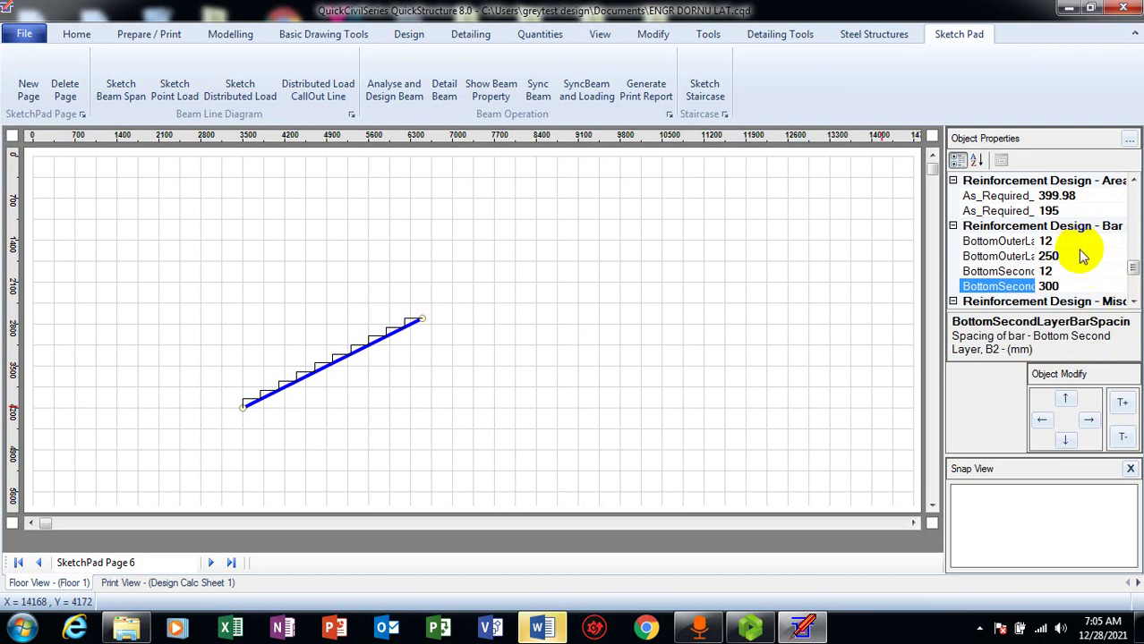
pyautogui.click(1085, 257)
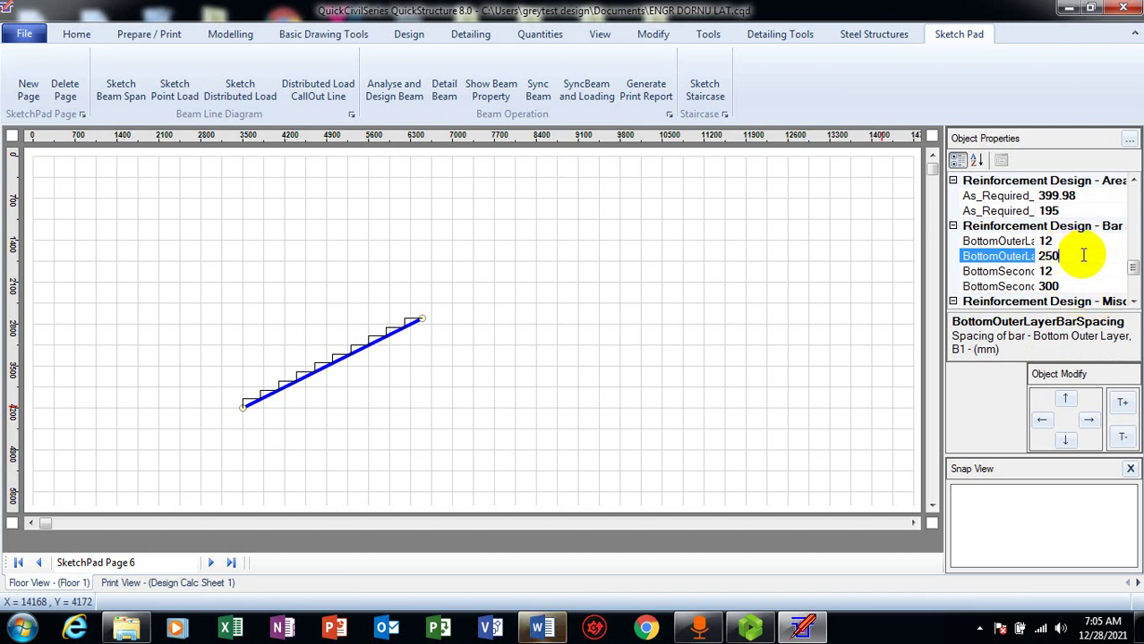
pyautogui.click(1134, 304)
pyautogui.click(1133, 304)
pyautogui.click(1134, 304)
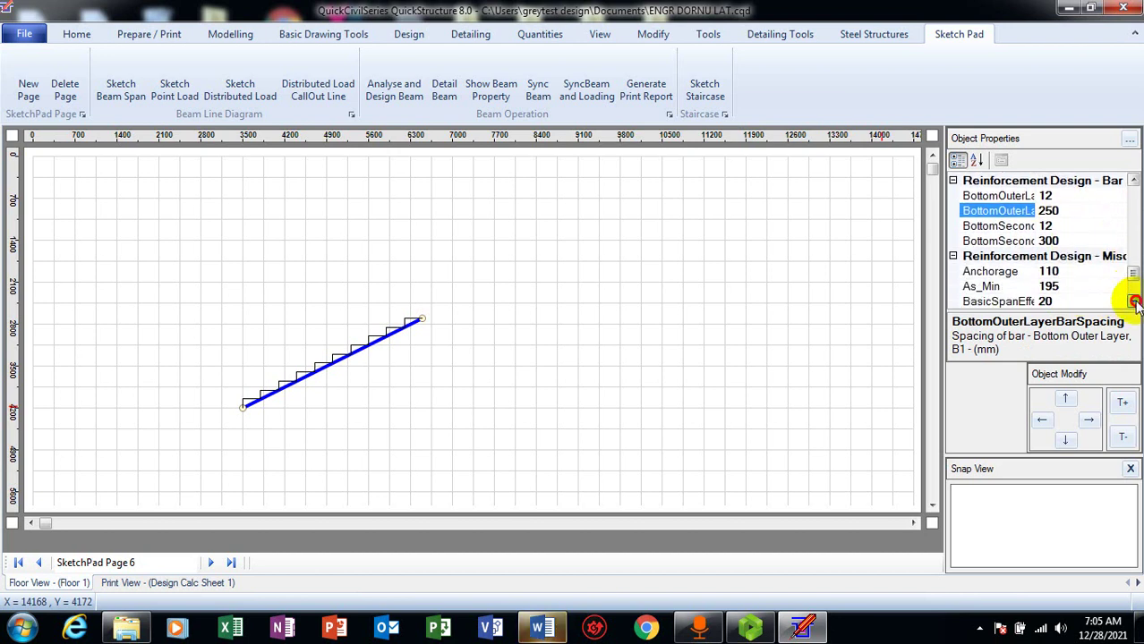
pyautogui.click(1134, 304)
pyautogui.click(1134, 304)
pyautogui.click(1134, 304)
pyautogui.click(1134, 304)
pyautogui.click(1133, 304)
pyautogui.click(1134, 305)
pyautogui.click(1134, 304)
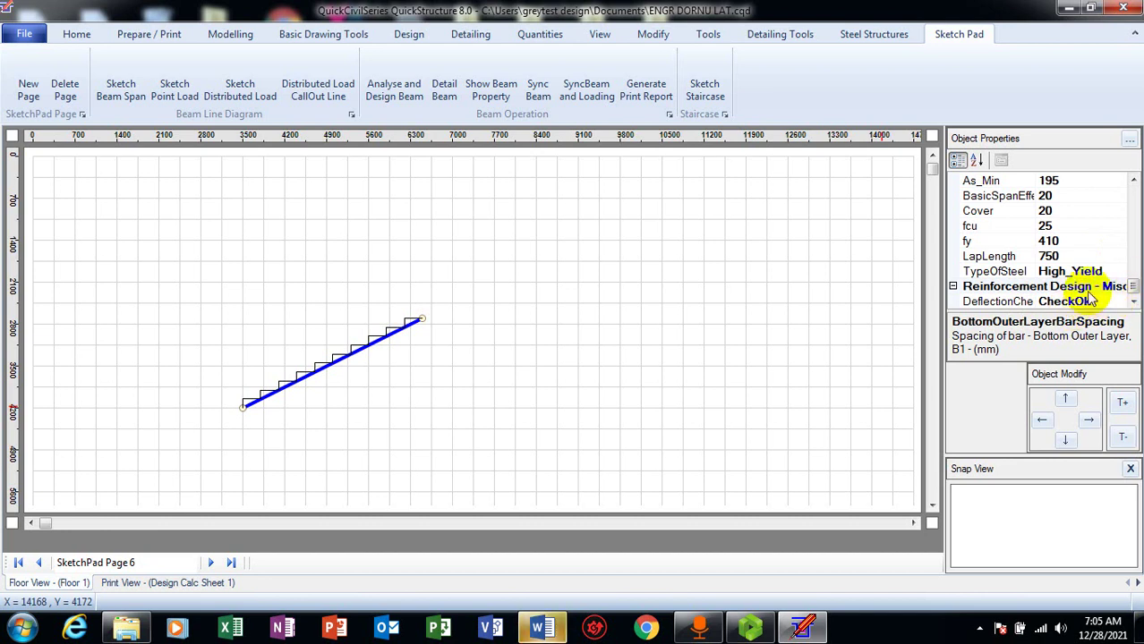
pyautogui.click(1133, 181)
pyautogui.click(1133, 180)
pyautogui.click(1133, 181)
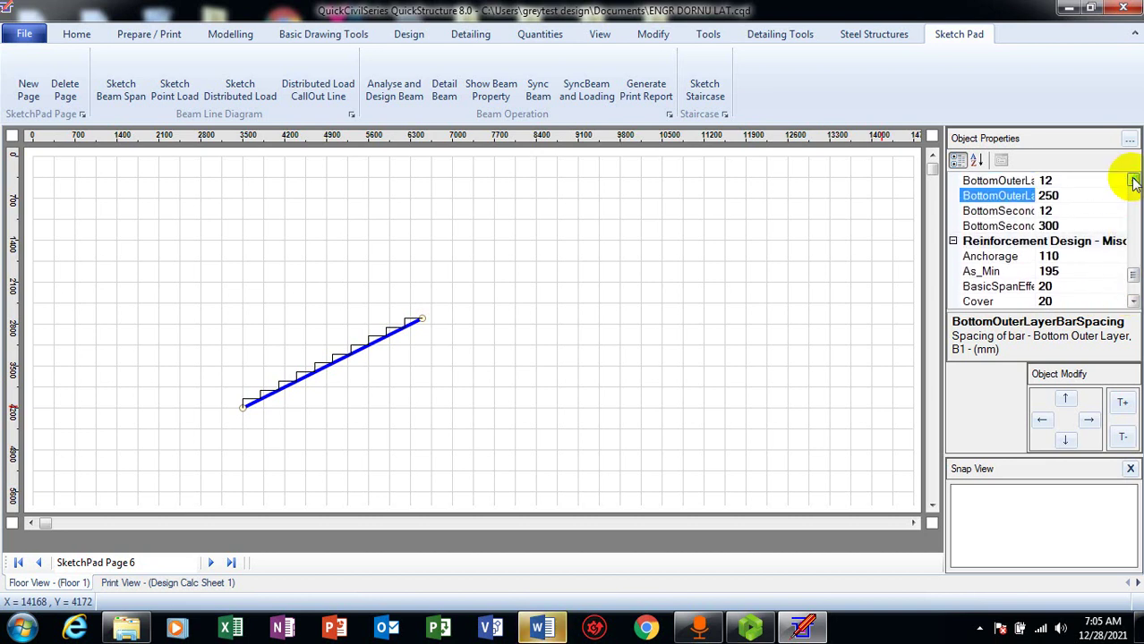
pyautogui.click(1133, 181)
pyautogui.click(1133, 181)
pyautogui.click(1133, 181)
pyautogui.click(1133, 181)
pyautogui.click(1133, 180)
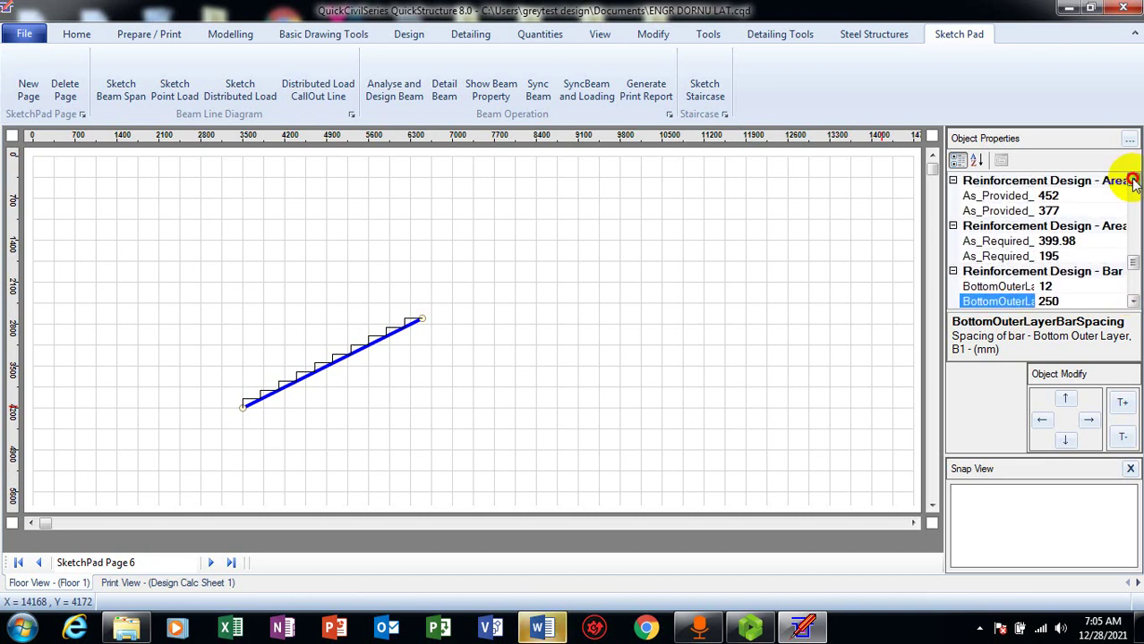
pyautogui.click(1132, 180)
pyautogui.click(1133, 302)
pyautogui.click(1133, 301)
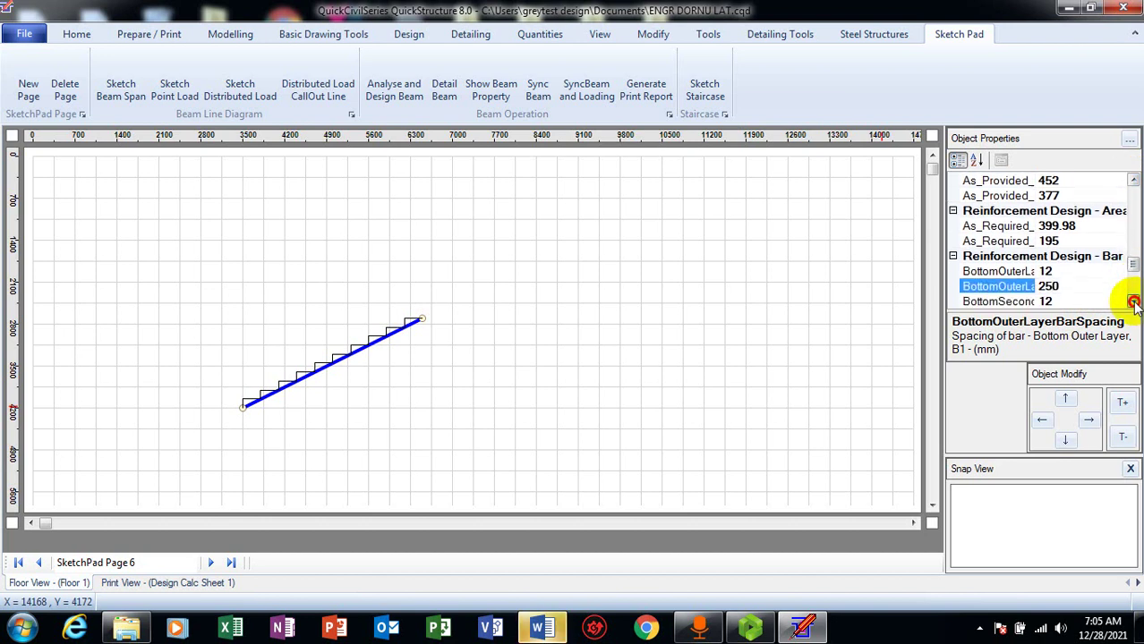
pyautogui.click(1133, 302)
pyautogui.click(1133, 302)
pyautogui.click(1133, 302)
# Enter 8 as the bottom outer layer bar diameter.
pyautogui.click(1065, 225)
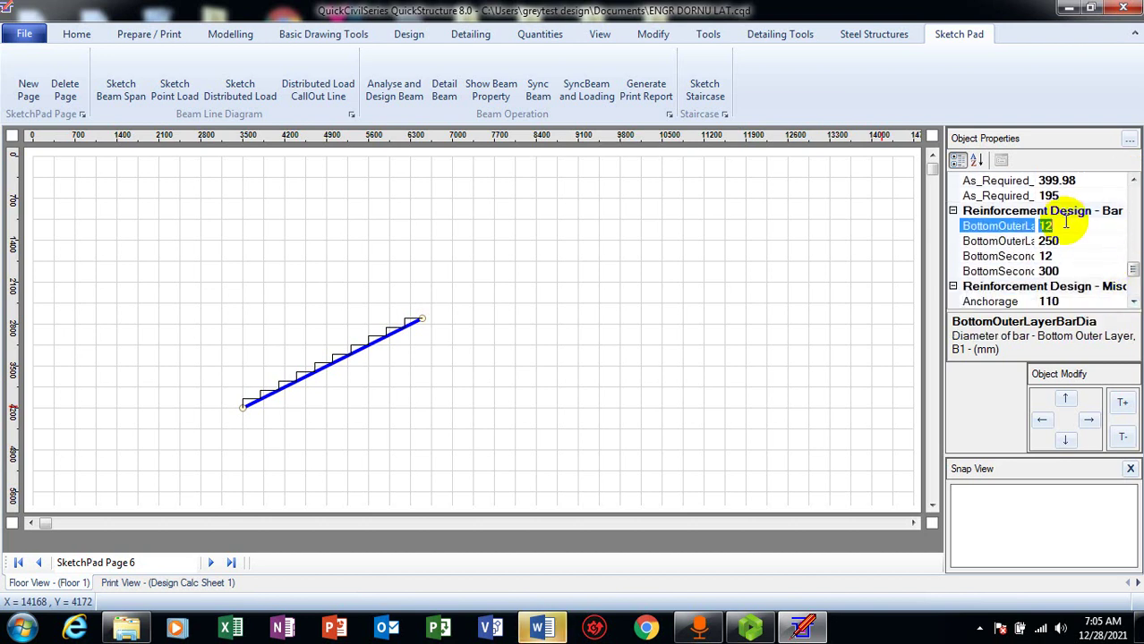
pyautogui.write('8')
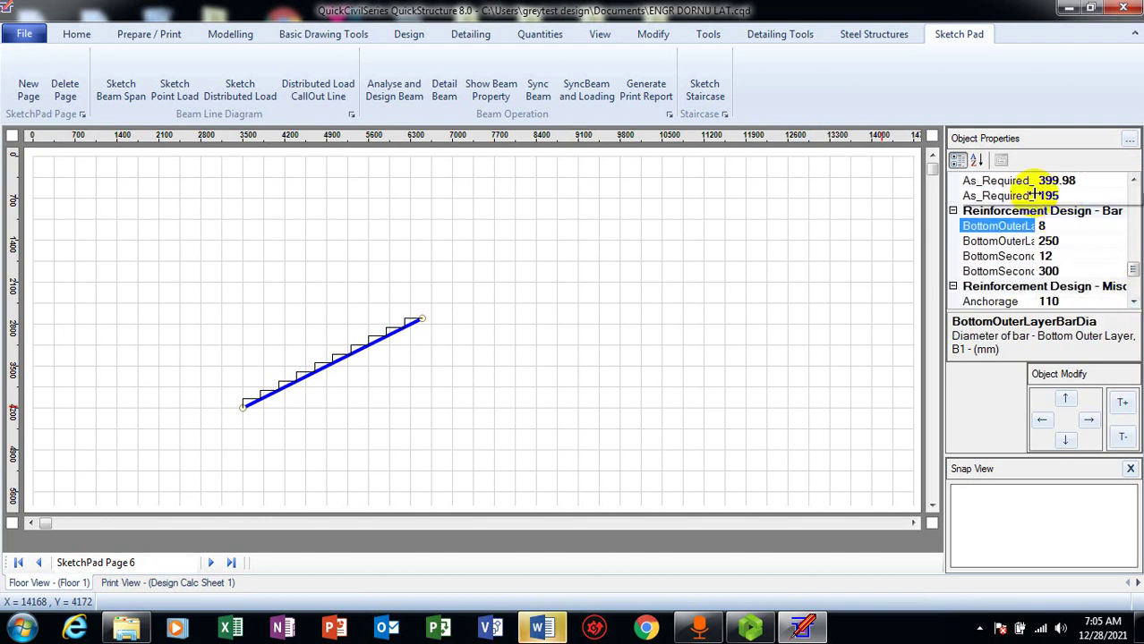
pyautogui.click(1057, 257)
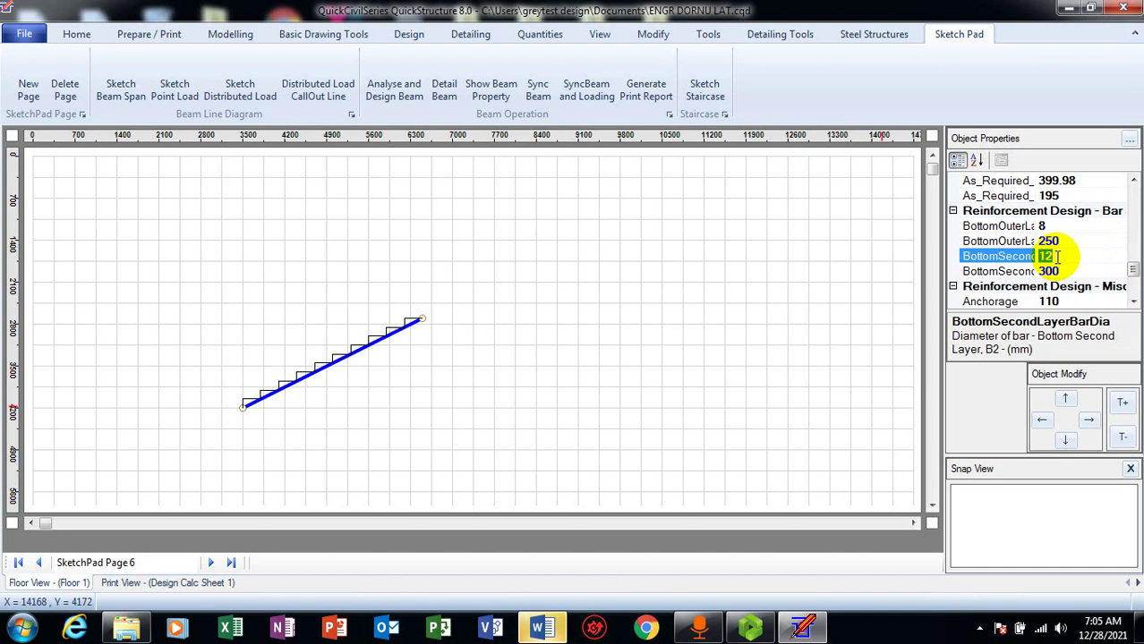
pyautogui.click(1133, 302)
pyautogui.click(1132, 301)
pyautogui.click(1133, 301)
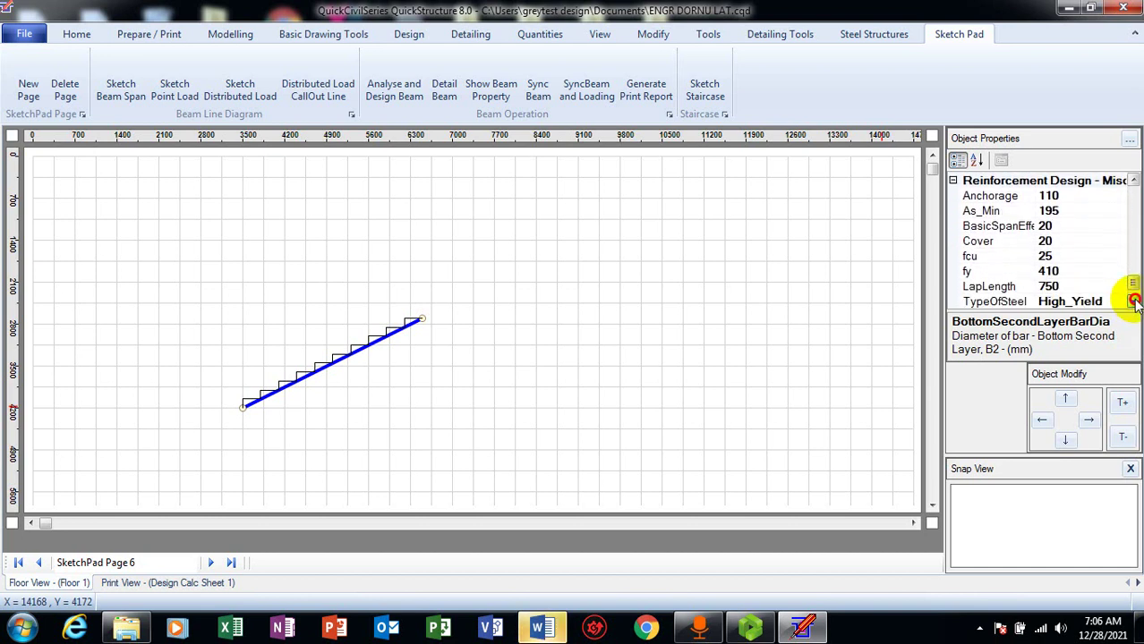
pyautogui.click(1133, 302)
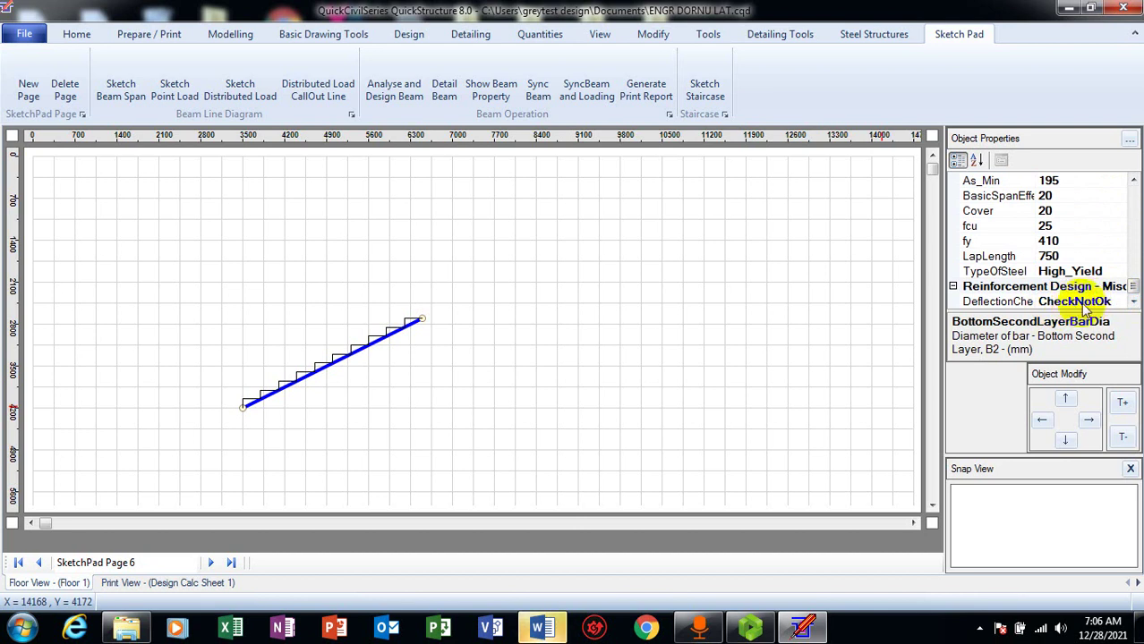
# Set BottomOuterLayerBarDia and BottomSecondLayerBarDia both to 12.
pyautogui.click(1132, 181)
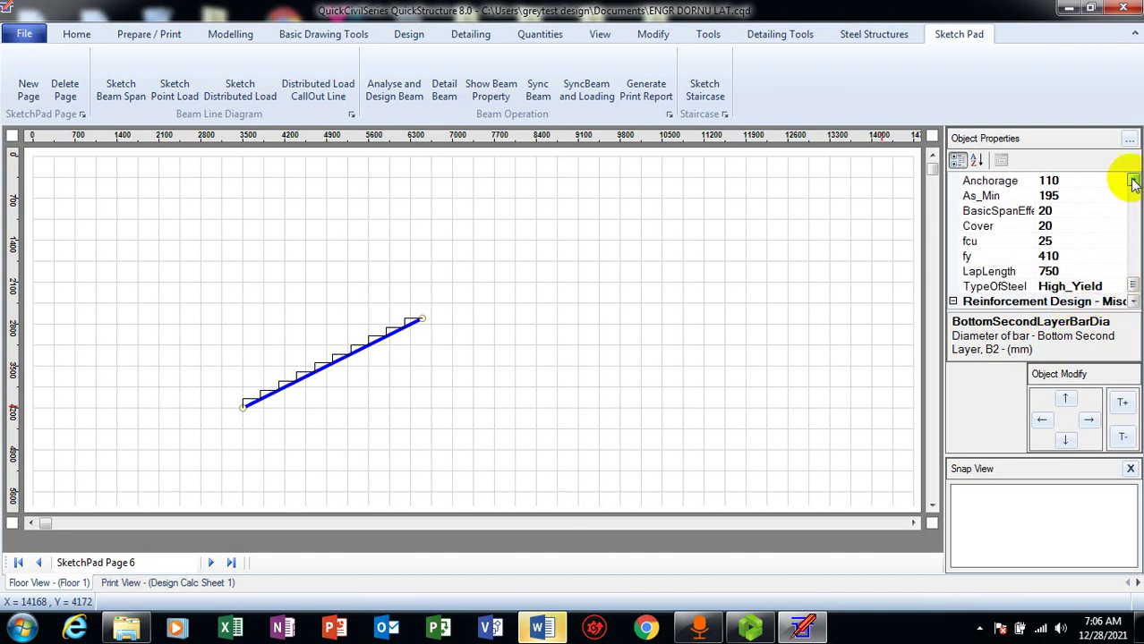
pyautogui.click(1133, 181)
pyautogui.click(1133, 181)
pyautogui.click(1133, 181)
pyautogui.click(1132, 180)
pyautogui.click(1133, 181)
pyautogui.click(1133, 180)
pyautogui.click(1133, 180)
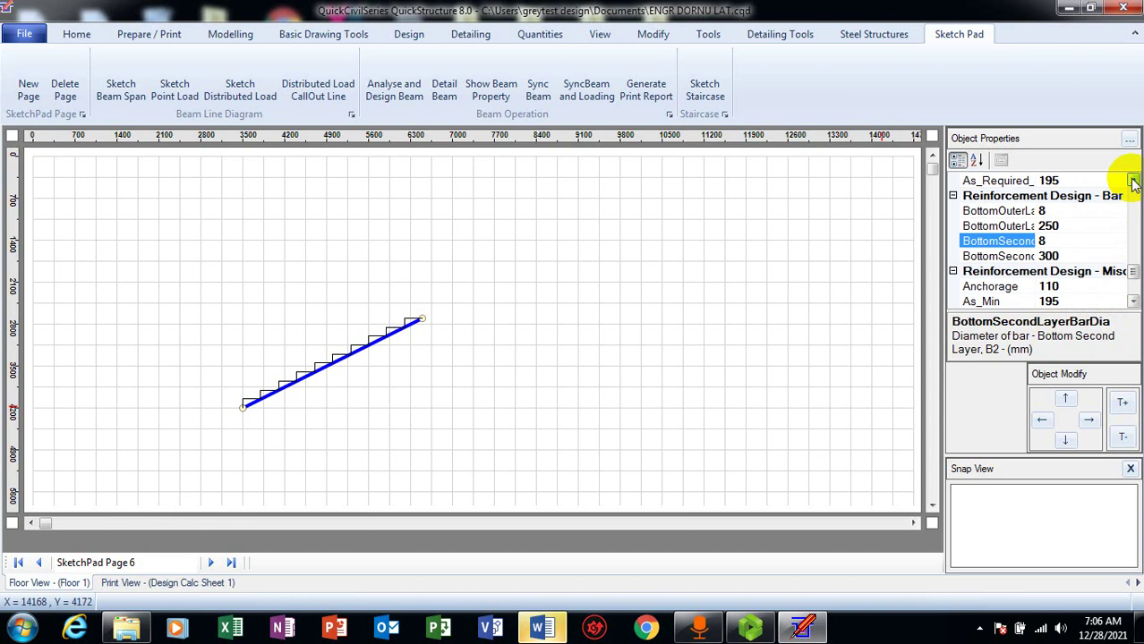
pyautogui.click(1041, 210)
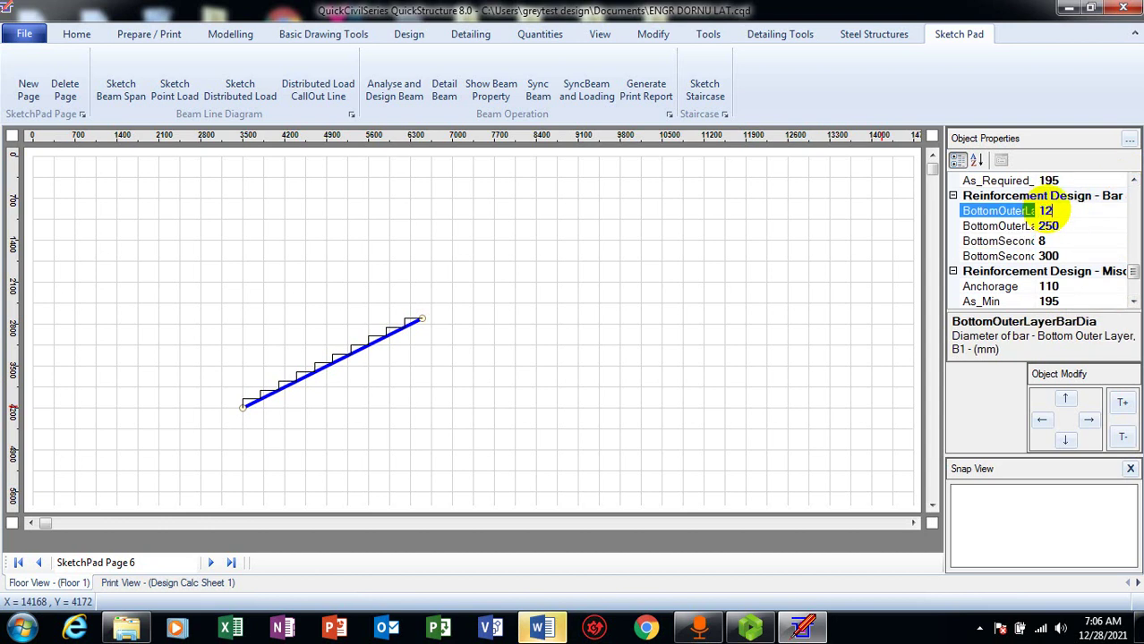
pyautogui.click(1042, 241)
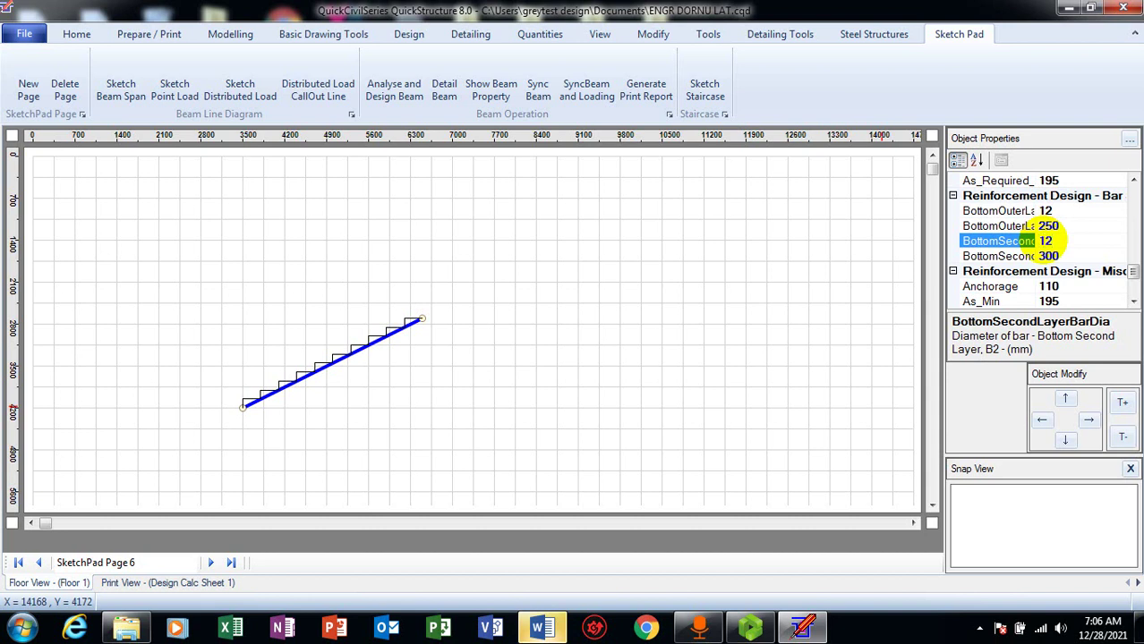
# Scroll the staircase properties to review DeflectionCheck, loading, the 3354 span and 33.69 angle.
pyautogui.click(1133, 302)
pyautogui.click(1133, 302)
pyautogui.click(1133, 303)
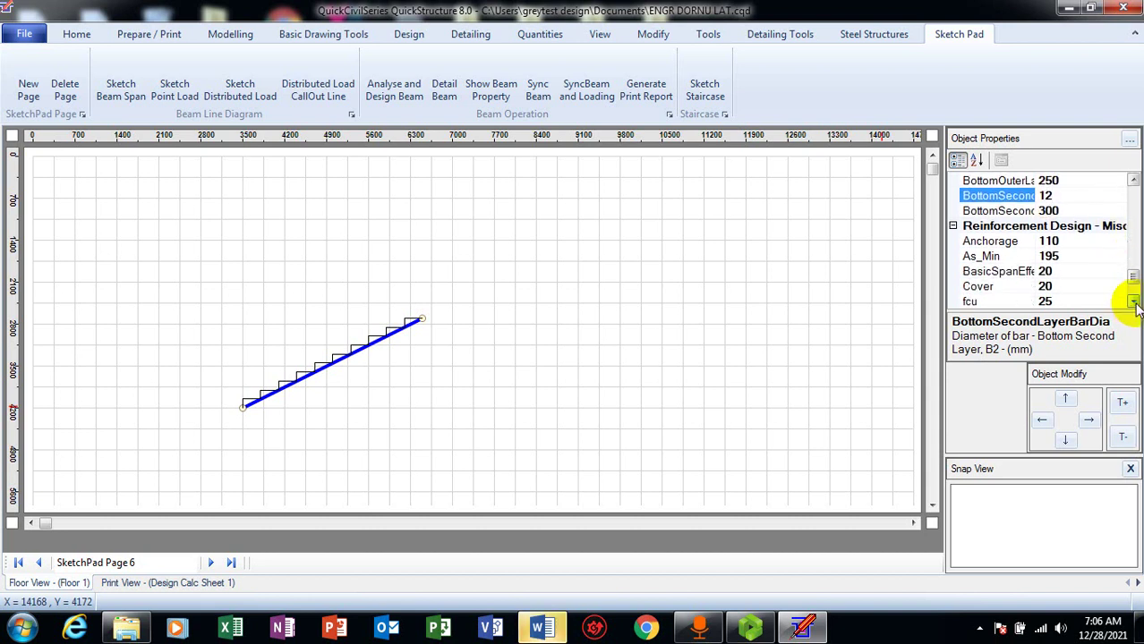
pyautogui.click(1133, 302)
pyautogui.click(1133, 303)
pyautogui.click(1133, 302)
pyautogui.click(1132, 302)
pyautogui.click(1132, 302)
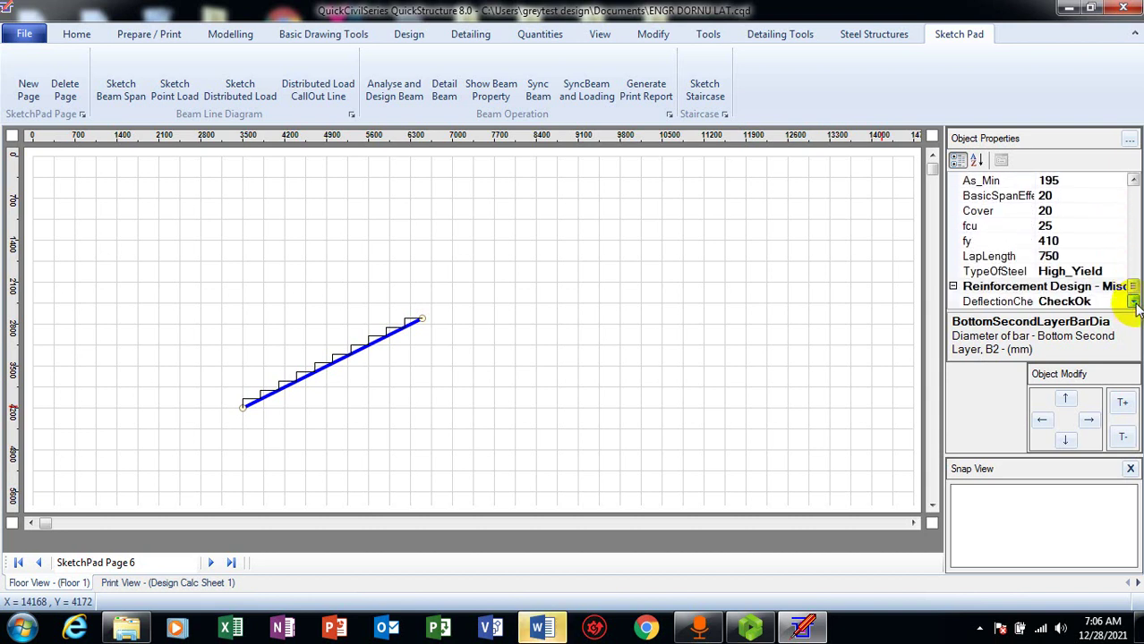
pyautogui.click(1133, 182)
pyautogui.click(1133, 182)
pyautogui.click(1133, 181)
pyautogui.click(1132, 182)
pyautogui.click(1133, 182)
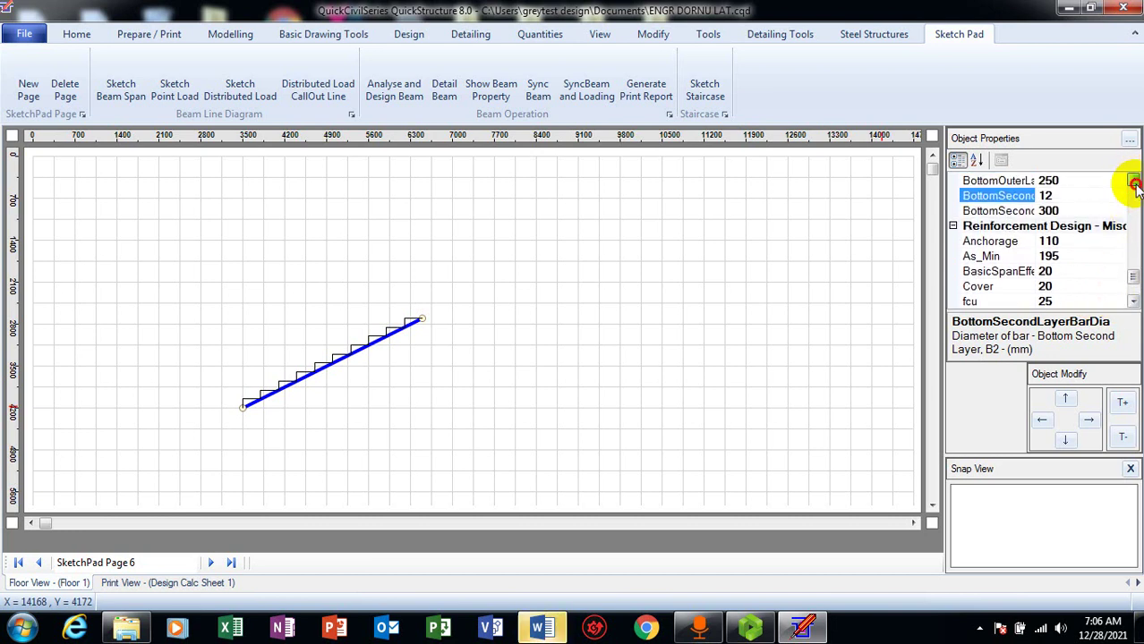
pyautogui.click(1133, 182)
pyautogui.click(1132, 181)
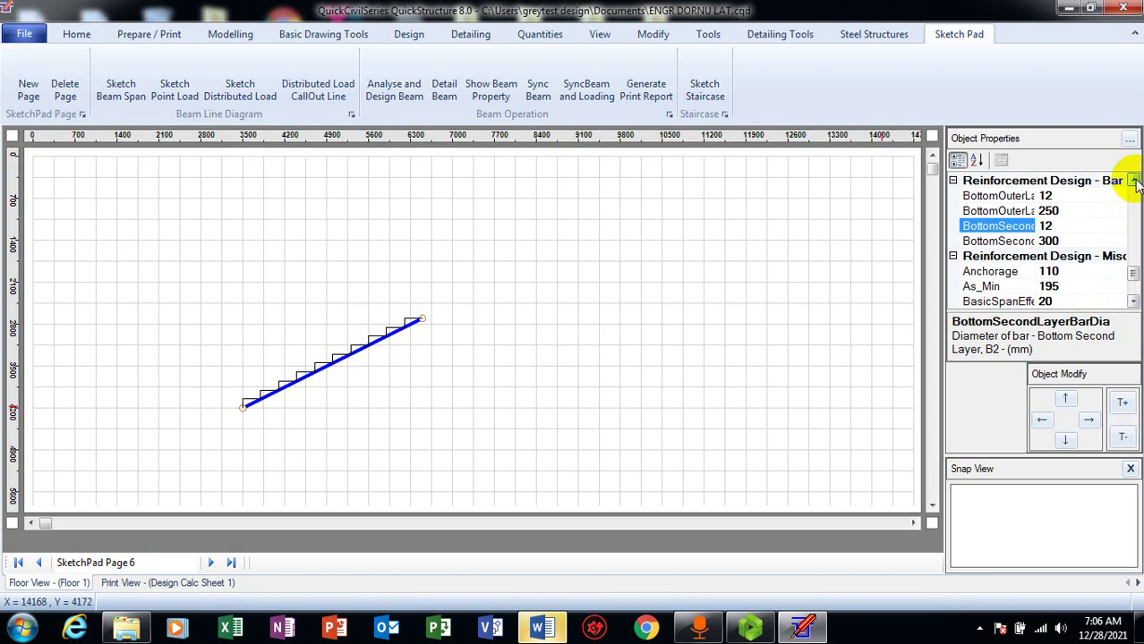
pyautogui.click(1133, 302)
pyautogui.click(1133, 303)
pyautogui.click(1133, 303)
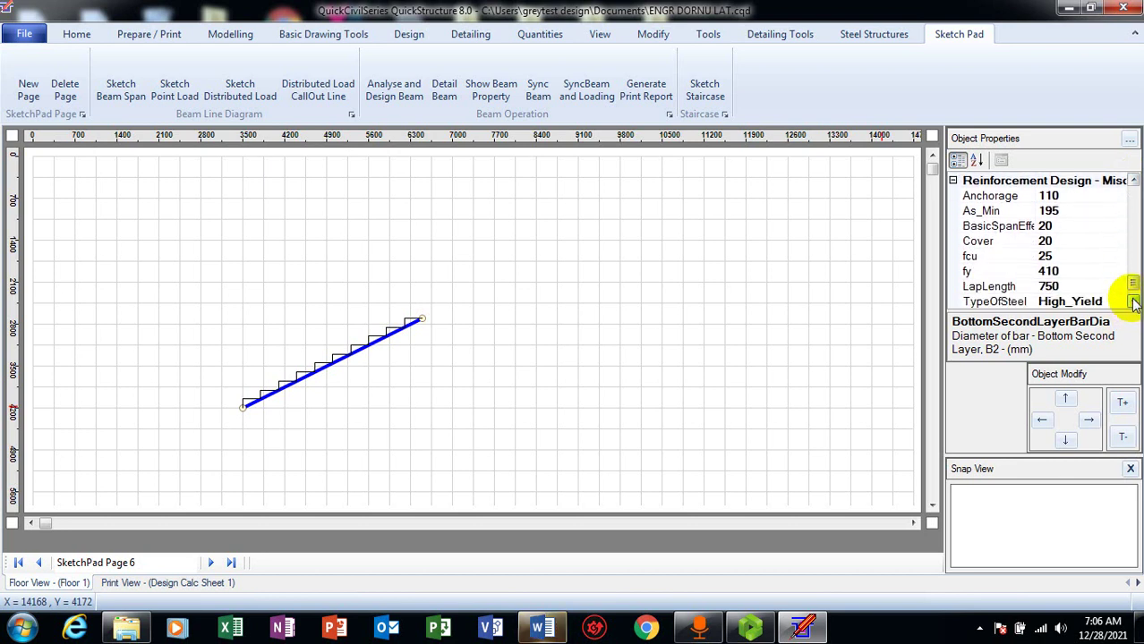
pyautogui.click(1133, 303)
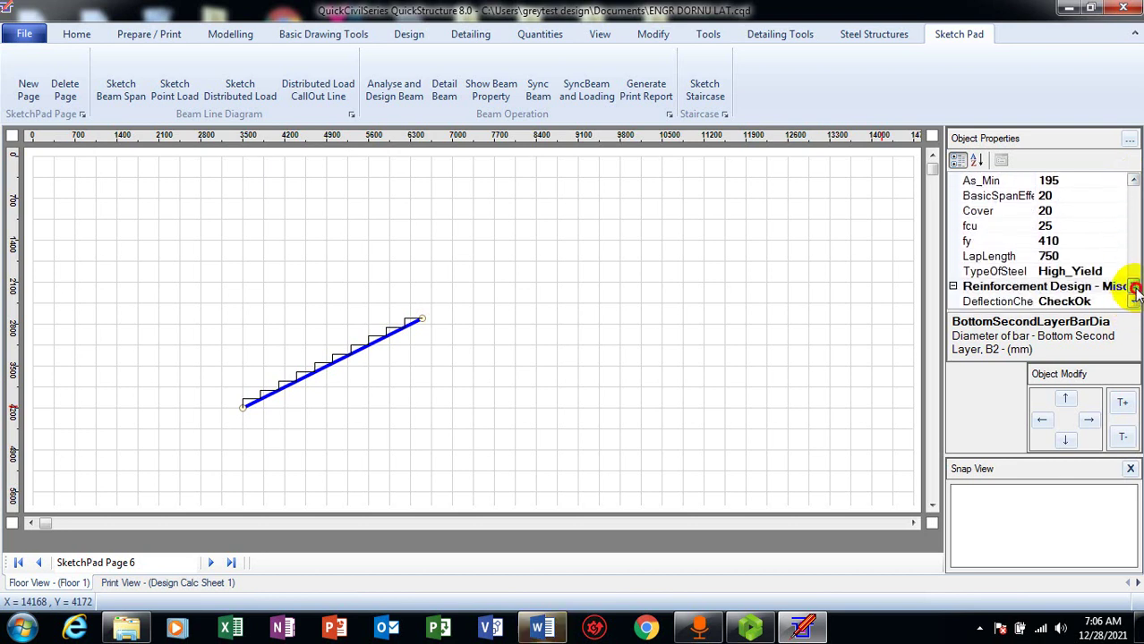
pyautogui.click(1133, 182)
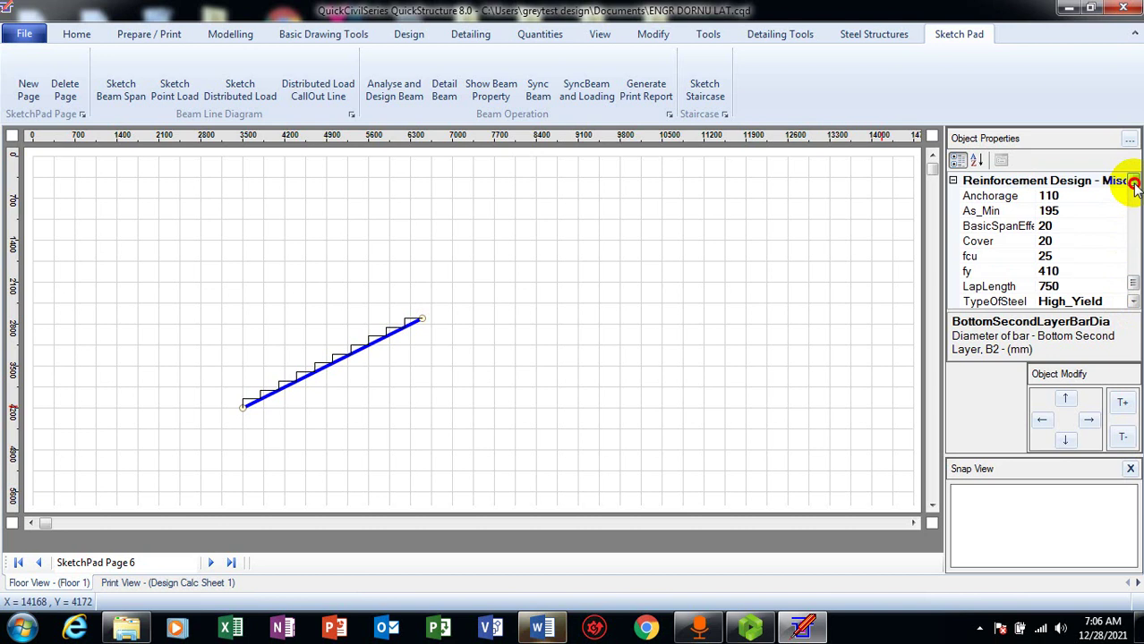
pyautogui.click(1133, 181)
pyautogui.click(1133, 182)
pyautogui.click(1133, 182)
pyautogui.click(1133, 182)
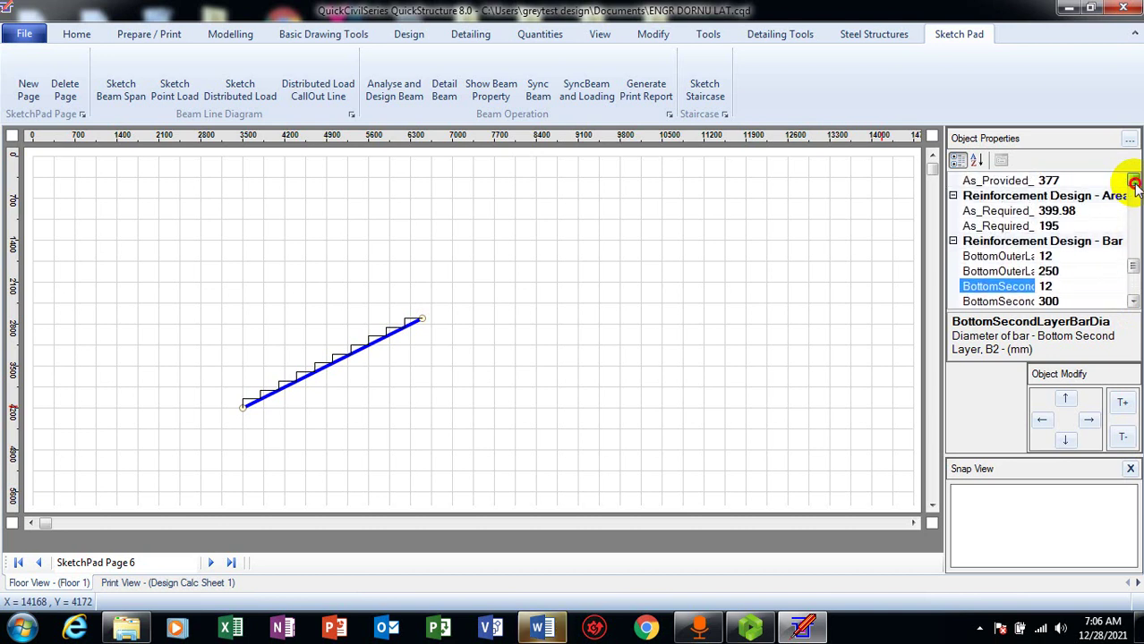
pyautogui.click(1132, 181)
pyautogui.click(1133, 182)
pyautogui.click(1133, 181)
pyautogui.click(1132, 182)
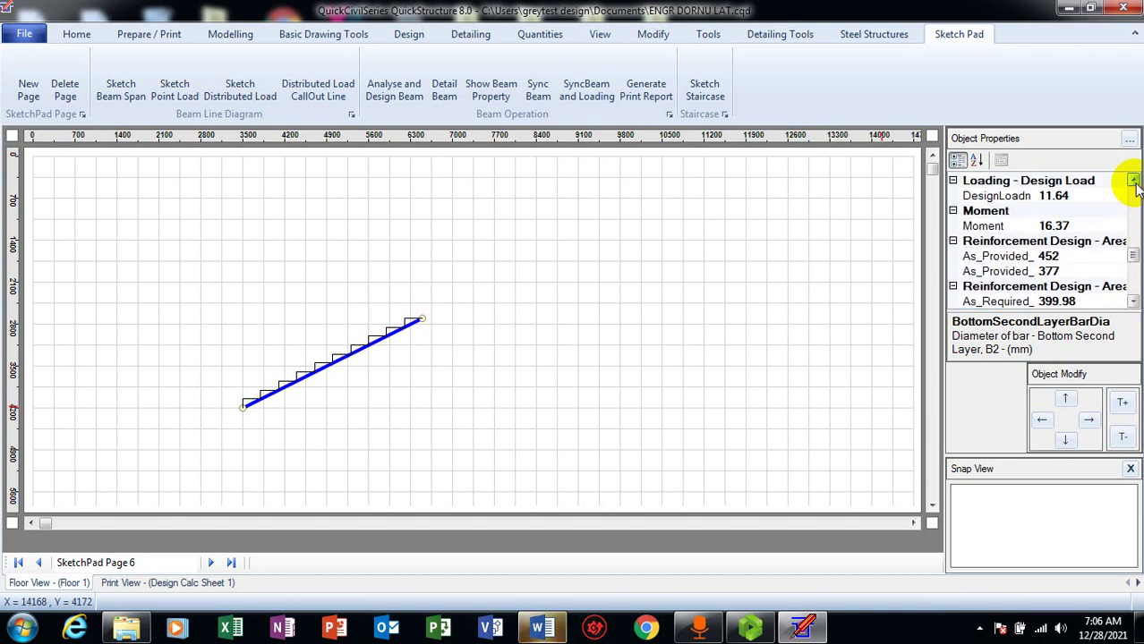
pyautogui.click(1133, 182)
pyautogui.click(1133, 182)
pyautogui.click(1133, 182)
pyautogui.click(1132, 181)
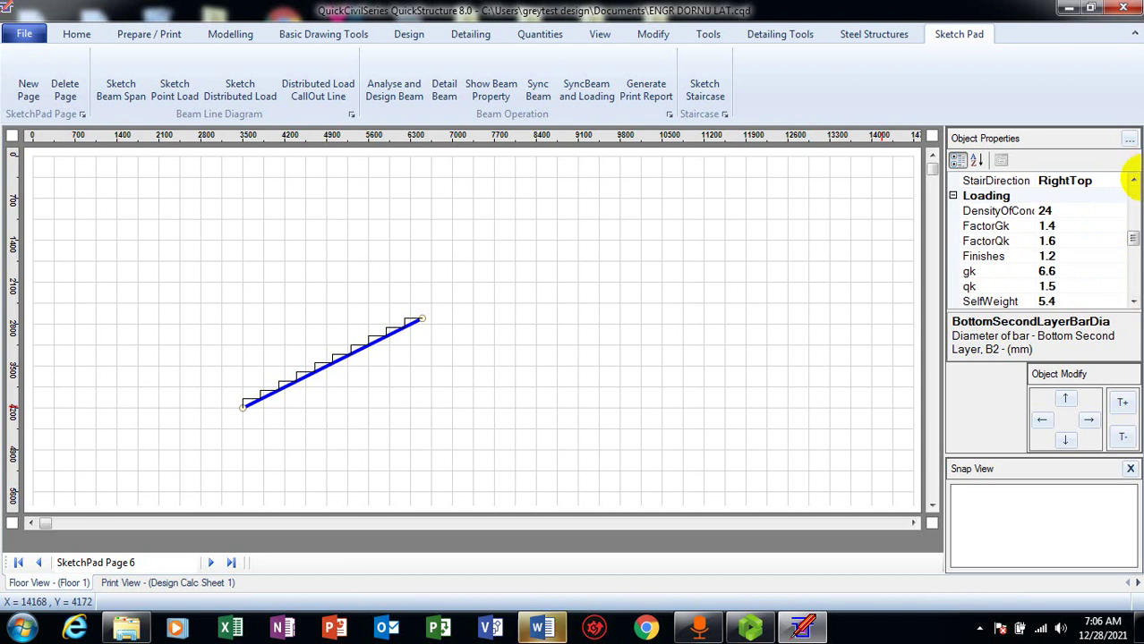
pyautogui.click(1132, 181)
pyautogui.click(1133, 182)
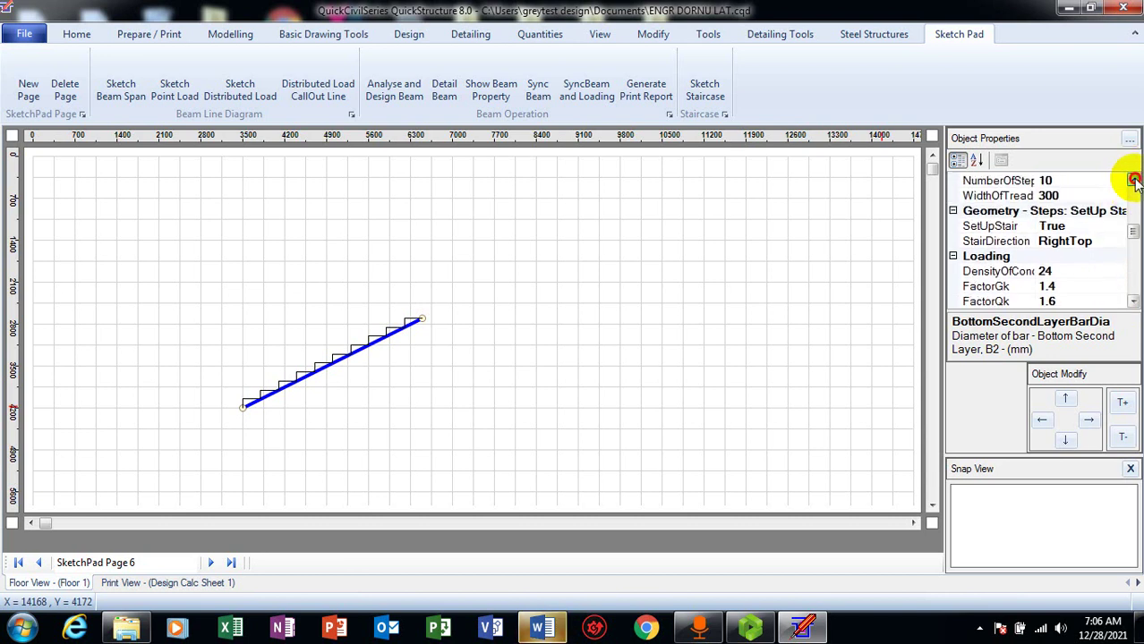
pyautogui.click(1132, 182)
pyautogui.click(1133, 182)
pyautogui.click(1133, 182)
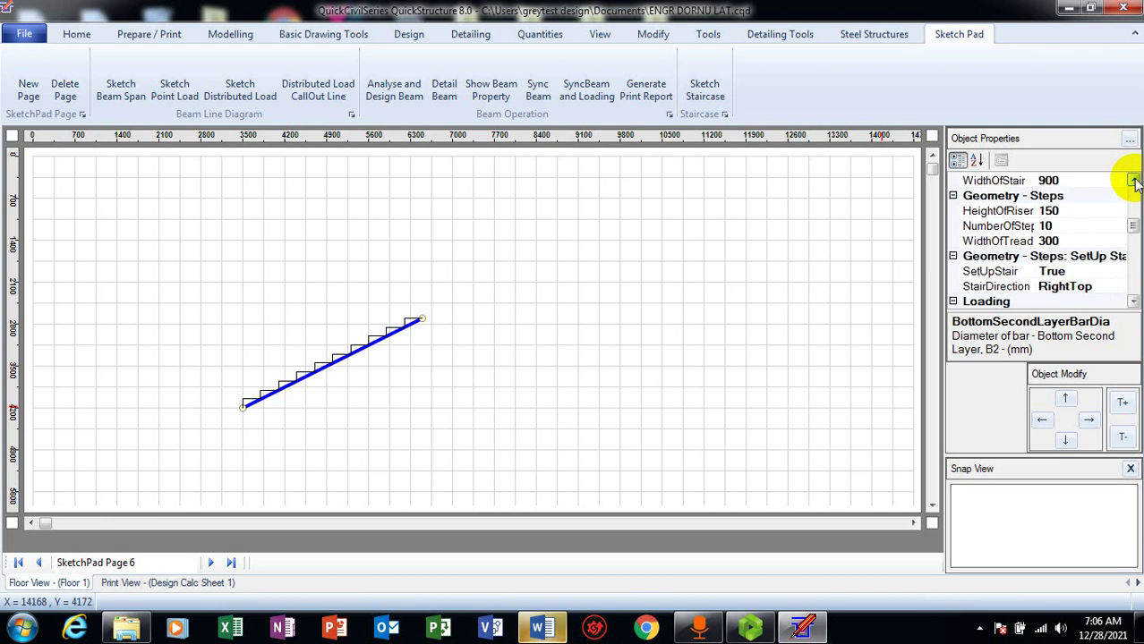
pyautogui.click(1133, 182)
pyautogui.click(1133, 182)
pyautogui.click(1133, 181)
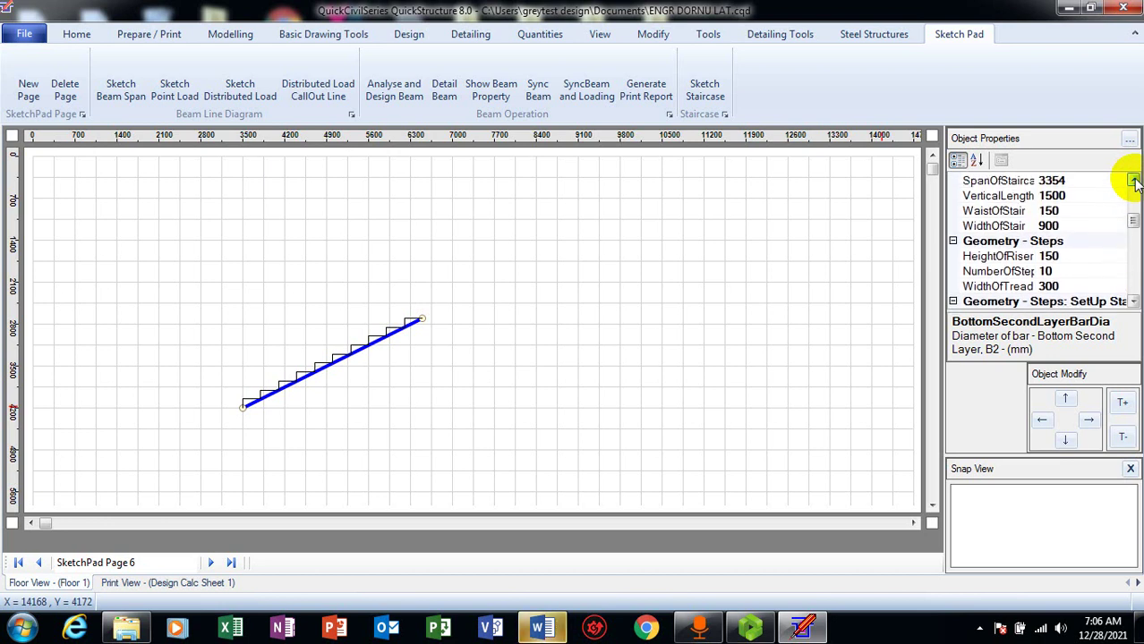
pyautogui.click(1132, 182)
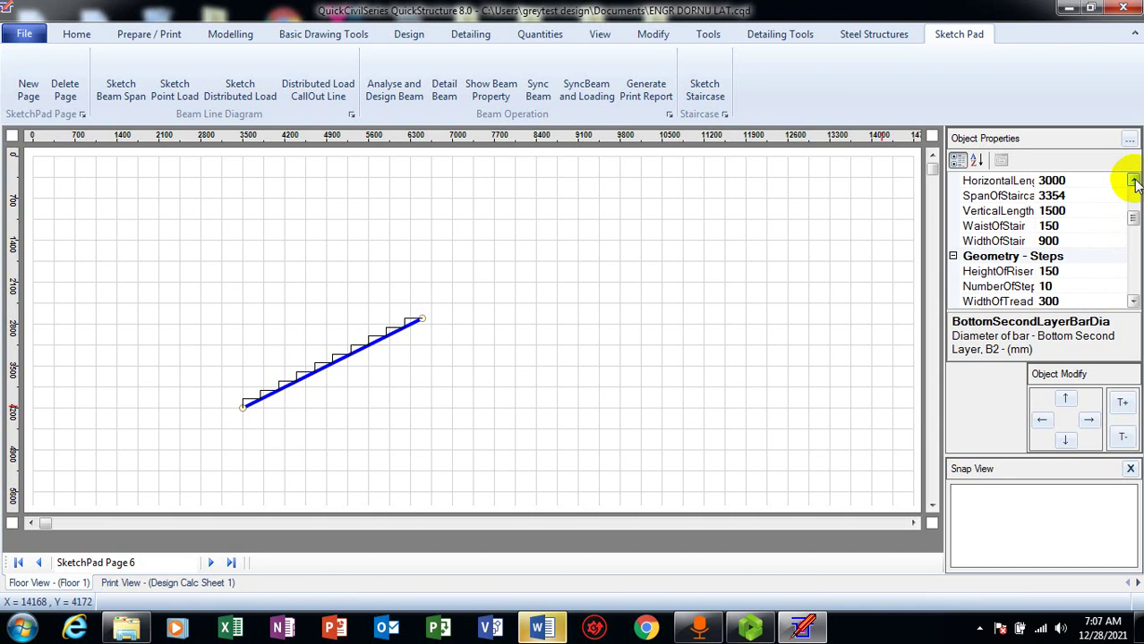
pyautogui.click(1133, 181)
pyautogui.click(1132, 181)
pyautogui.click(1133, 182)
pyautogui.click(1133, 182)
pyautogui.click(1133, 182)
pyautogui.click(1133, 182)
pyautogui.click(1133, 182)
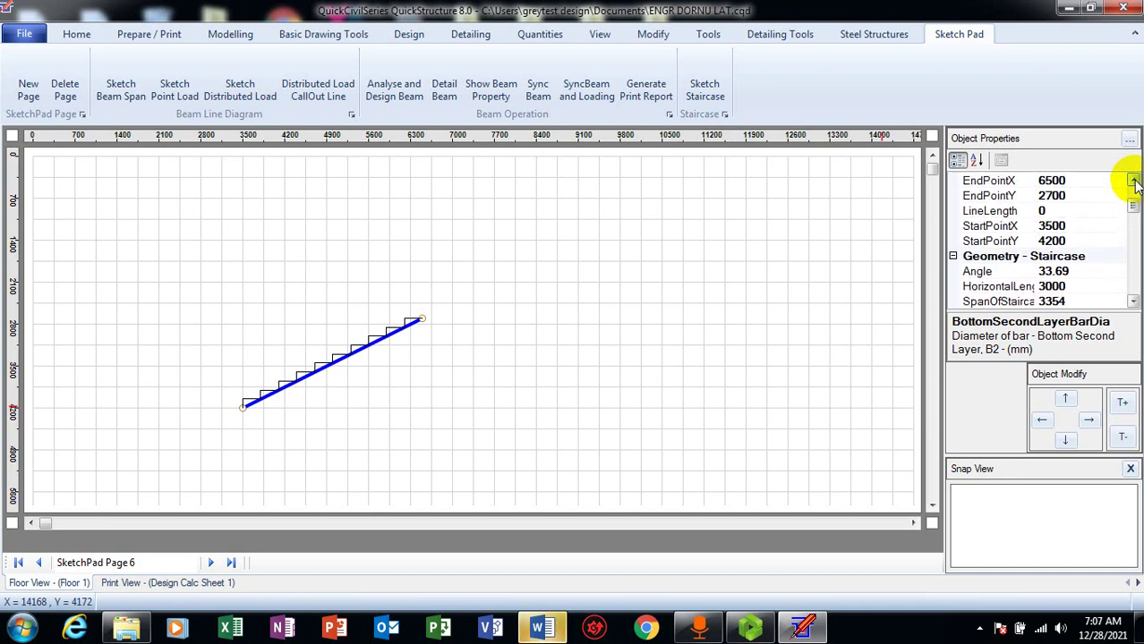
pyautogui.click(1133, 182)
pyautogui.click(1133, 182)
pyautogui.click(1133, 182)
pyautogui.click(1133, 182)
pyautogui.click(1133, 182)
pyautogui.click(1133, 182)
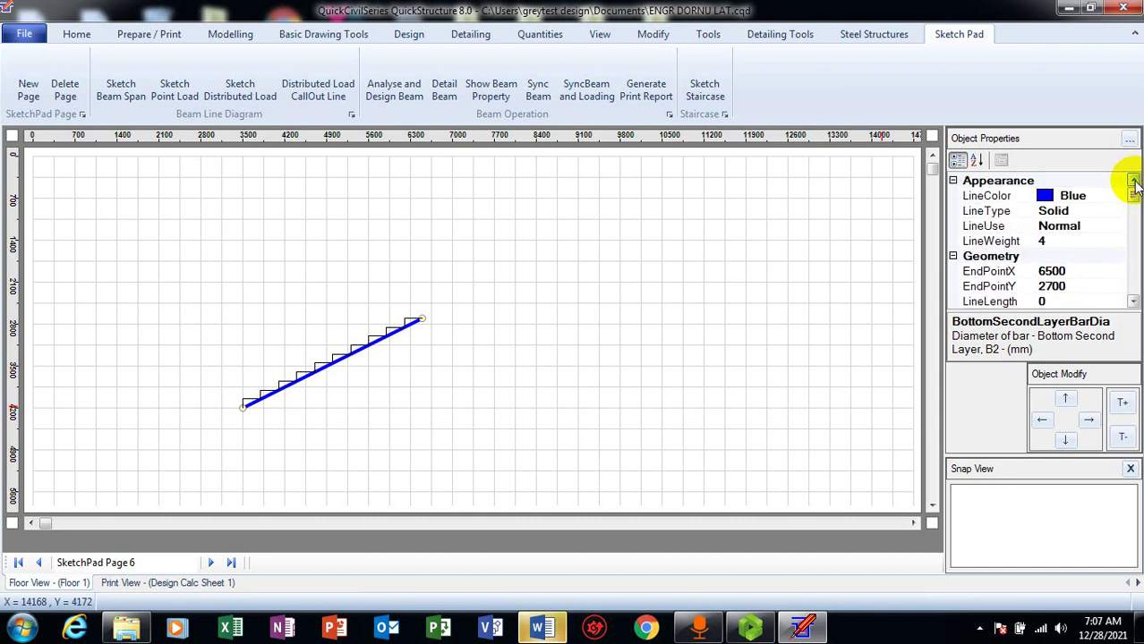
pyautogui.click(1133, 302)
pyautogui.click(1133, 302)
pyautogui.click(1133, 302)
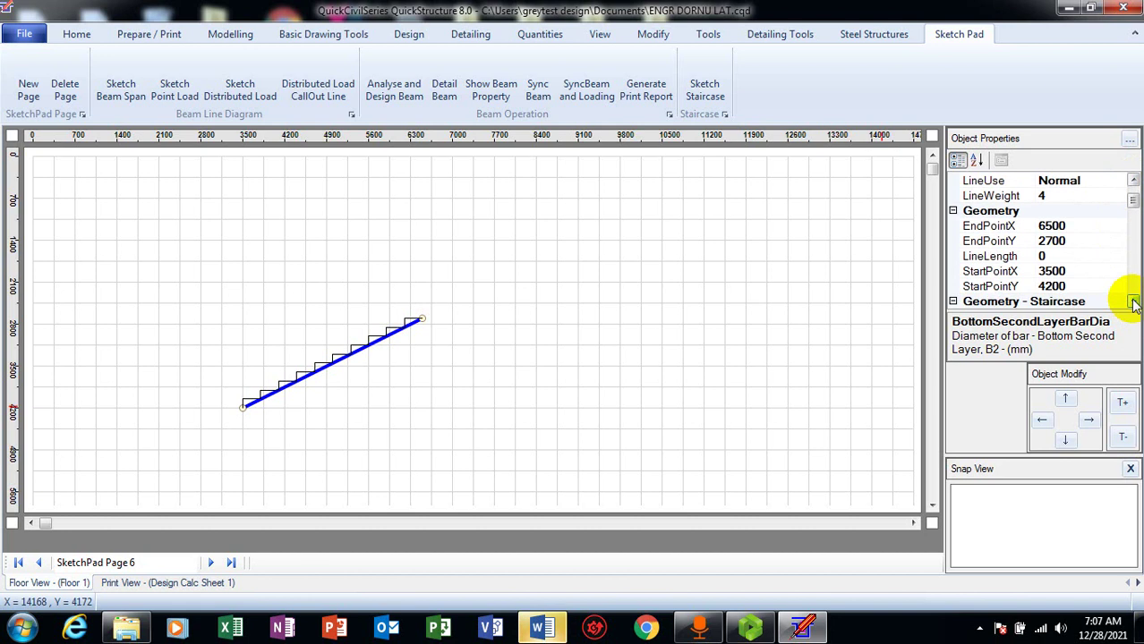
pyautogui.click(1132, 302)
pyautogui.click(1133, 302)
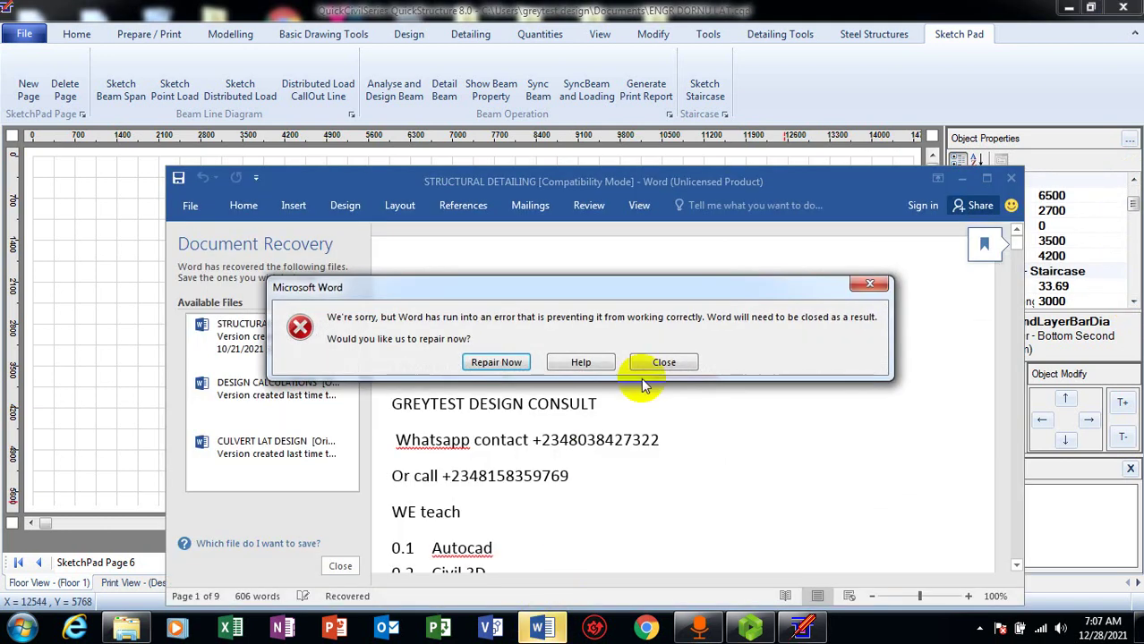
# Move the Word error dialog aside and back, then close Word.
pyautogui.moveTo(678, 296); pyautogui.dragTo(537, 11)
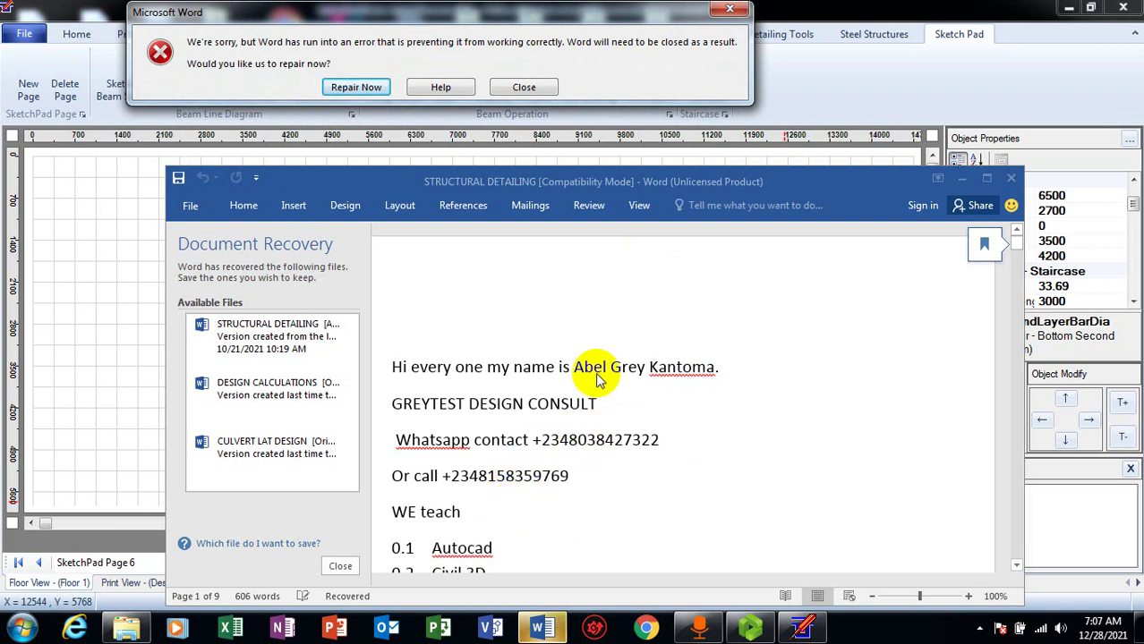
pyautogui.moveTo(650, 21); pyautogui.dragTo(832, 470)
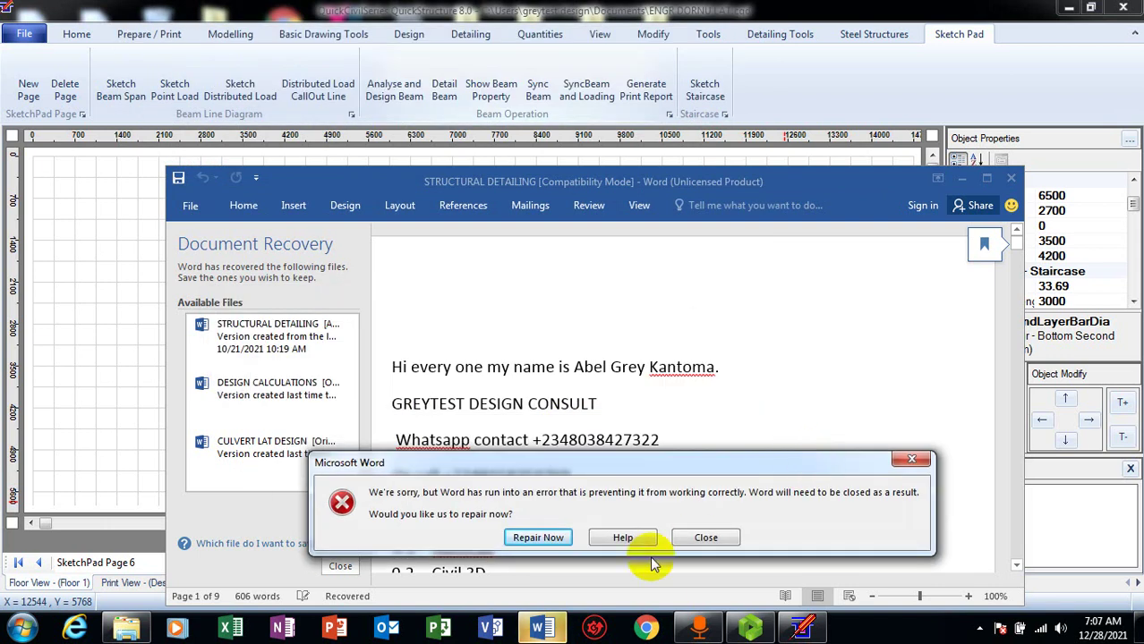
pyautogui.click(705, 537)
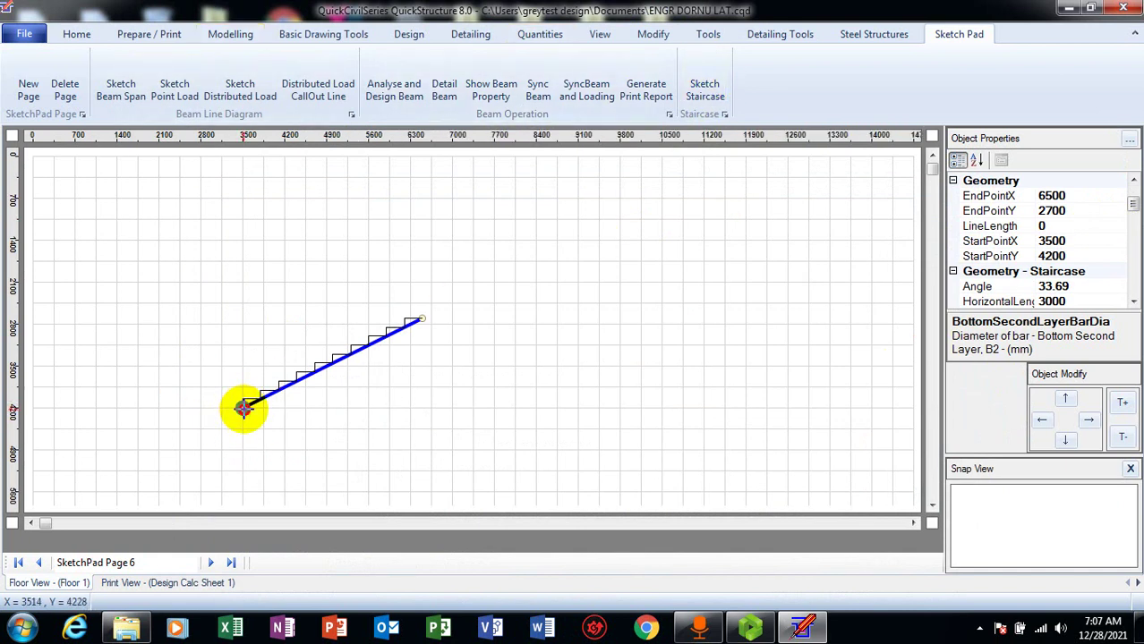
pyautogui.moveTo(243, 409); pyautogui.dragTo(408, 471)
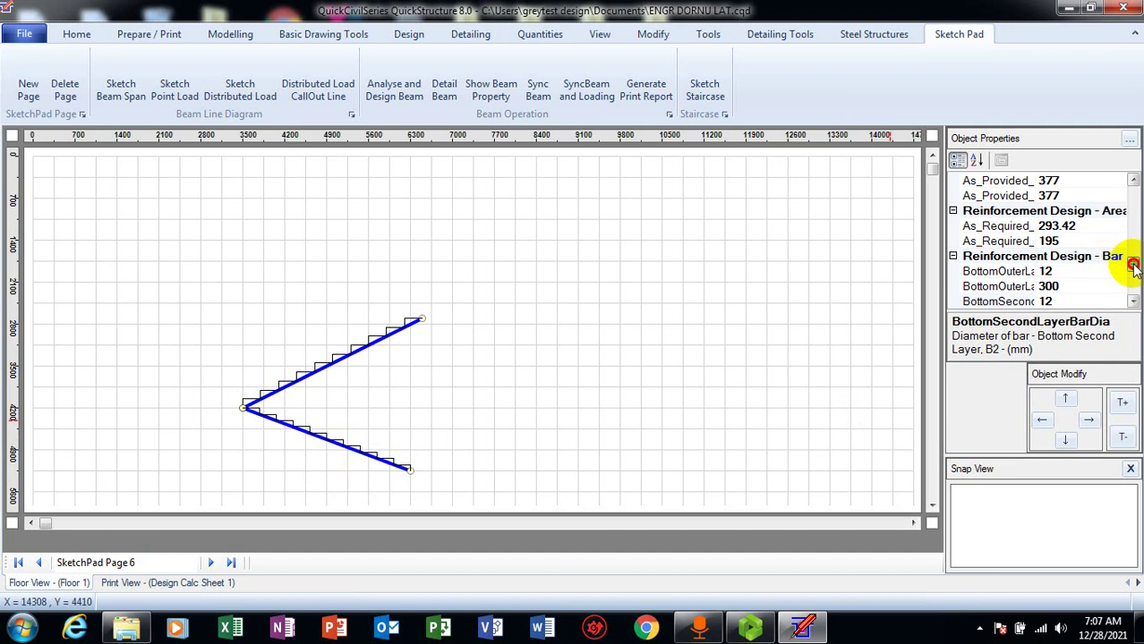
pyautogui.moveTo(1132, 267); pyautogui.dragTo(1133, 228)
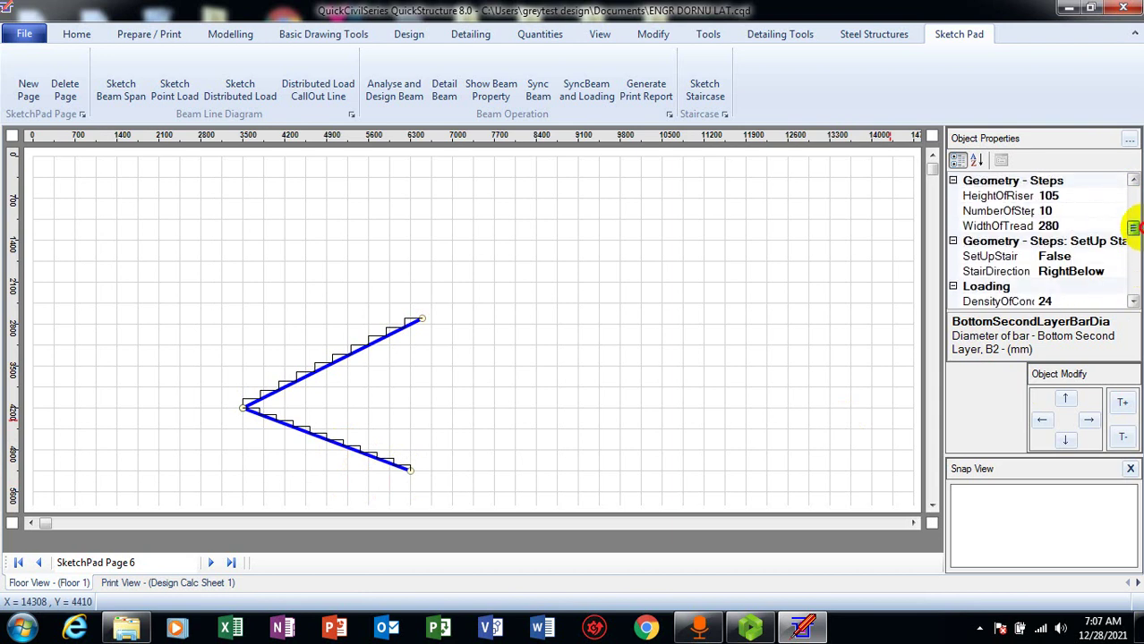
# Change NumberOfSteps from 10 to 9 and check the updated property values.
pyautogui.click(1062, 207)
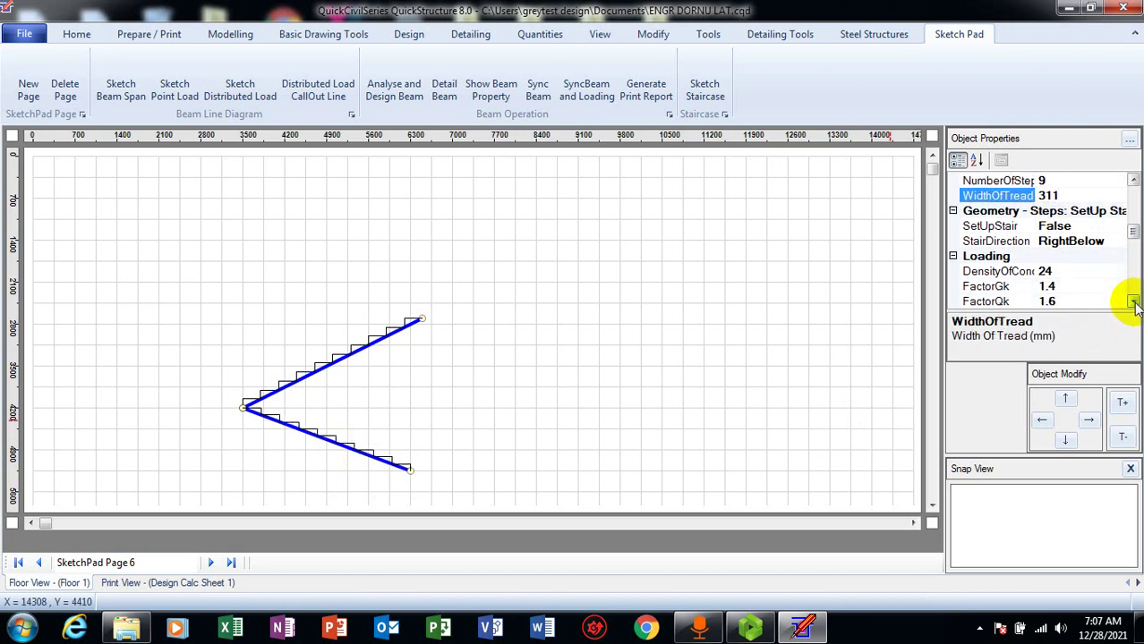
pyautogui.moveTo(1133, 303); pyautogui.dragTo(1133, 303)
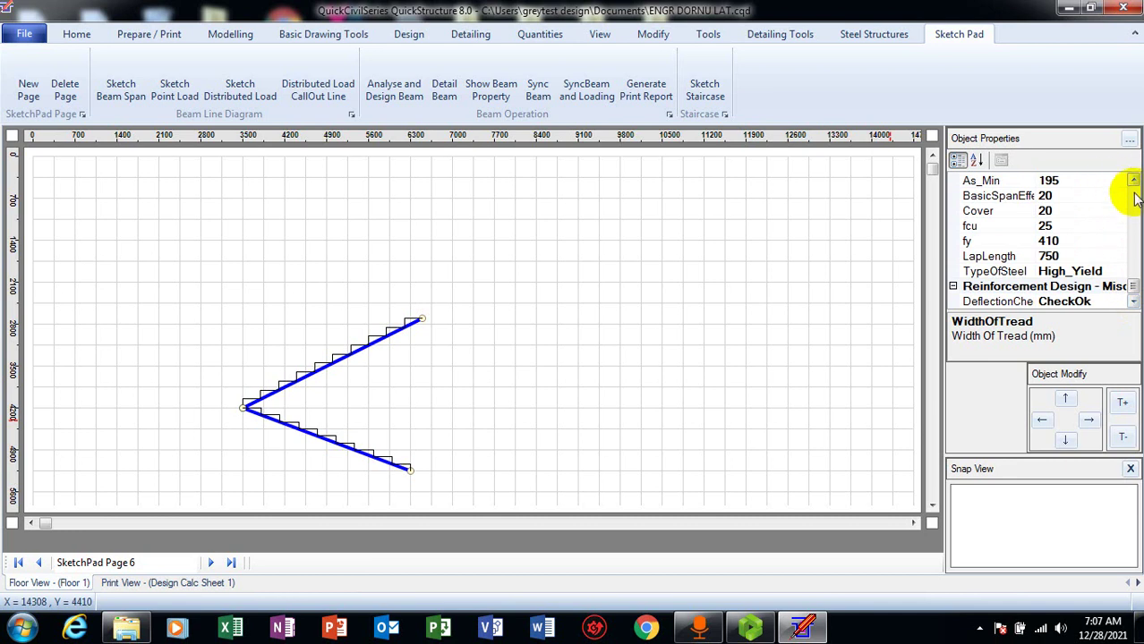
pyautogui.moveTo(1133, 180); pyautogui.dragTo(1135, 183)
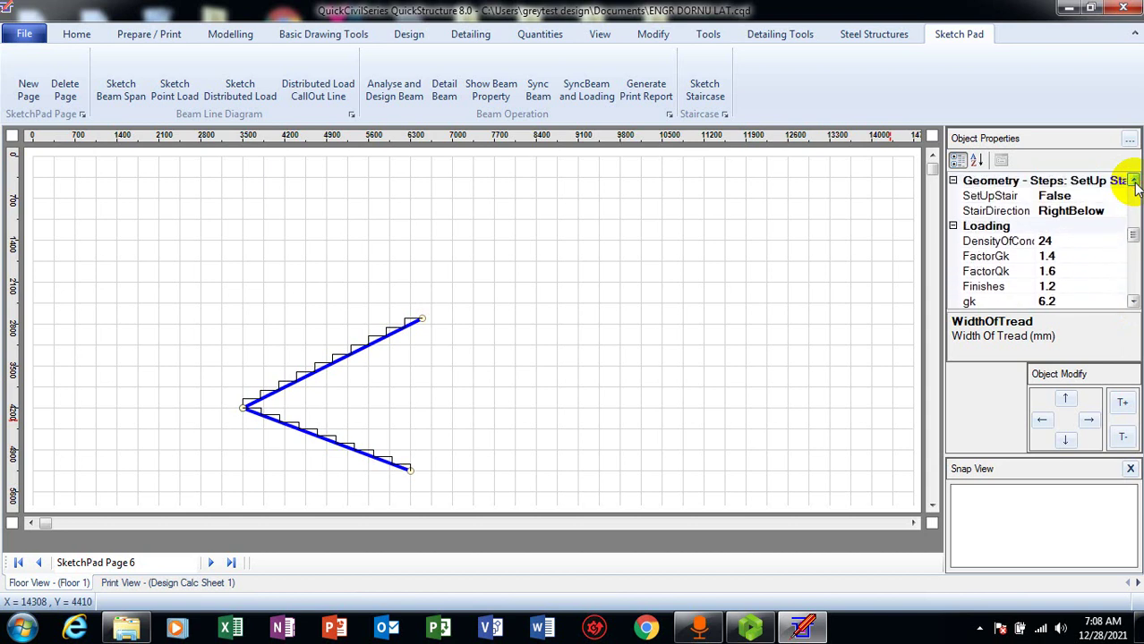
# Set SetUpStair to True and check HeightOfRiser, NumberOfSteps and WidthOfTread.
pyautogui.click(1052, 196)
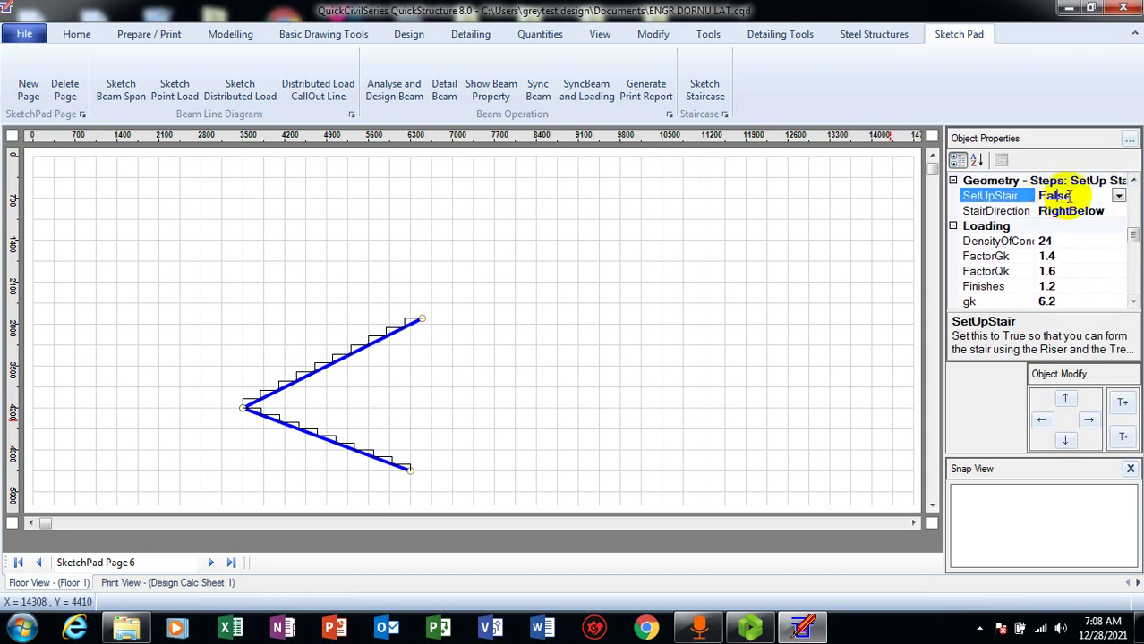
pyautogui.click(1118, 196)
pyautogui.click(1115, 211)
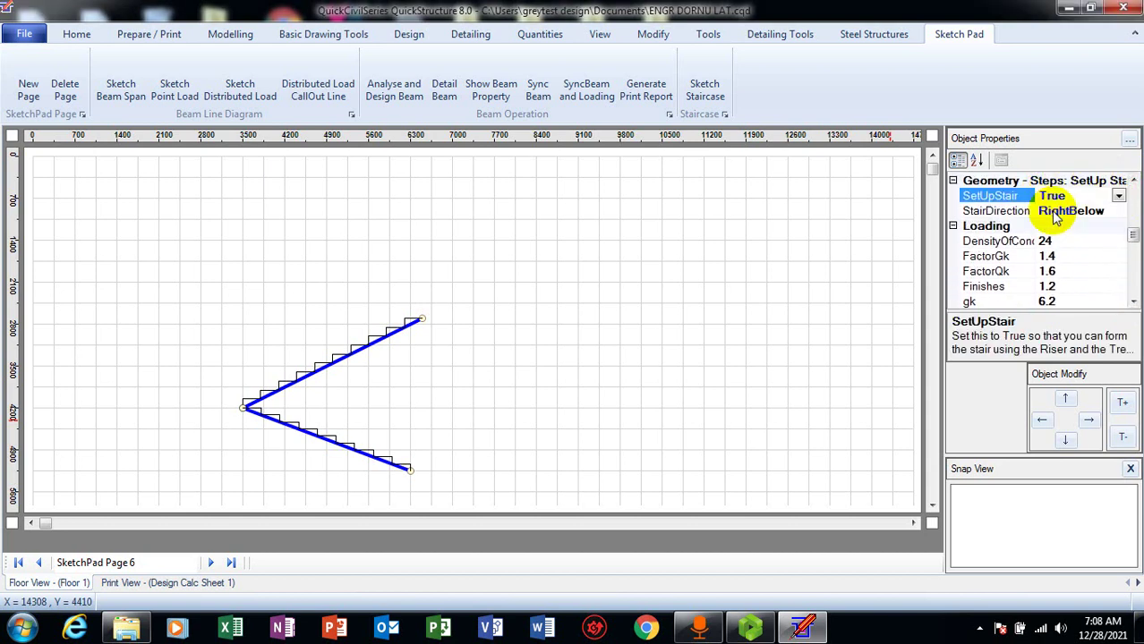
pyautogui.click(1133, 181)
pyautogui.click(1133, 181)
pyautogui.click(1133, 180)
pyautogui.click(1133, 181)
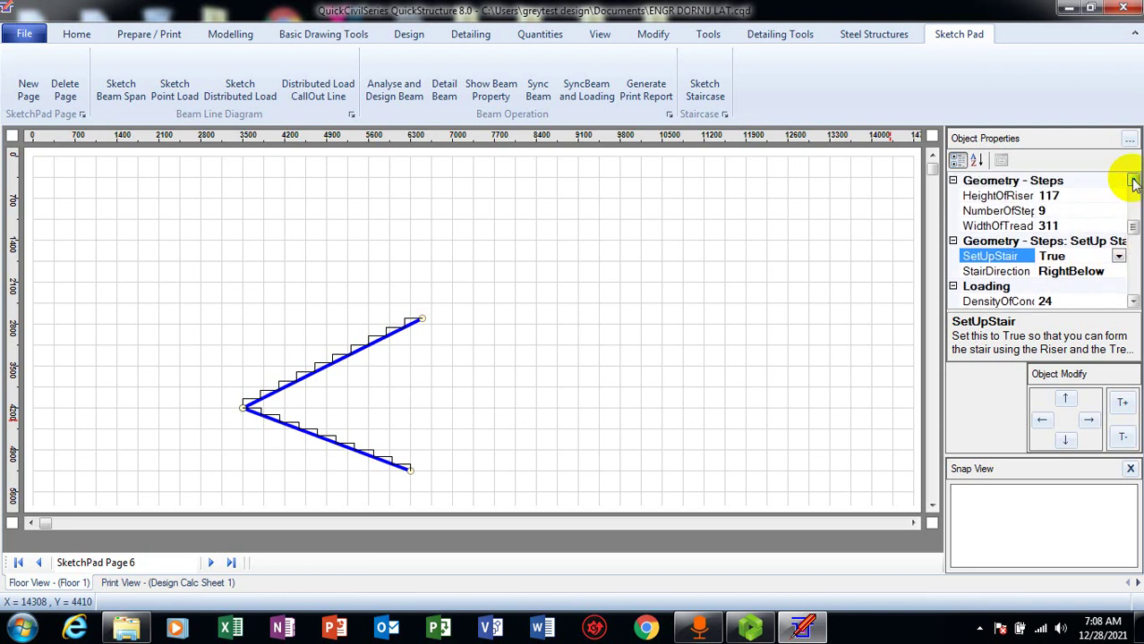
pyautogui.click(1133, 181)
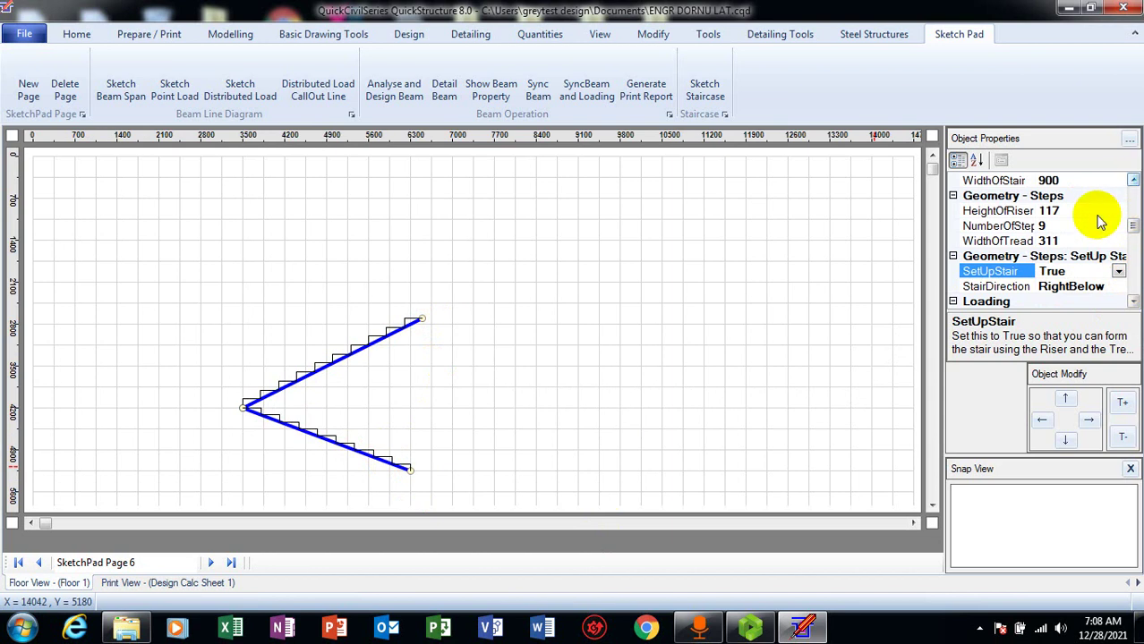
pyautogui.moveTo(1133, 181); pyautogui.dragTo(1133, 181)
# Run Automatic Staircase Design, confirm Insert Staircase, then close the tool and confirm exiting.
pyautogui.click(424, 36)
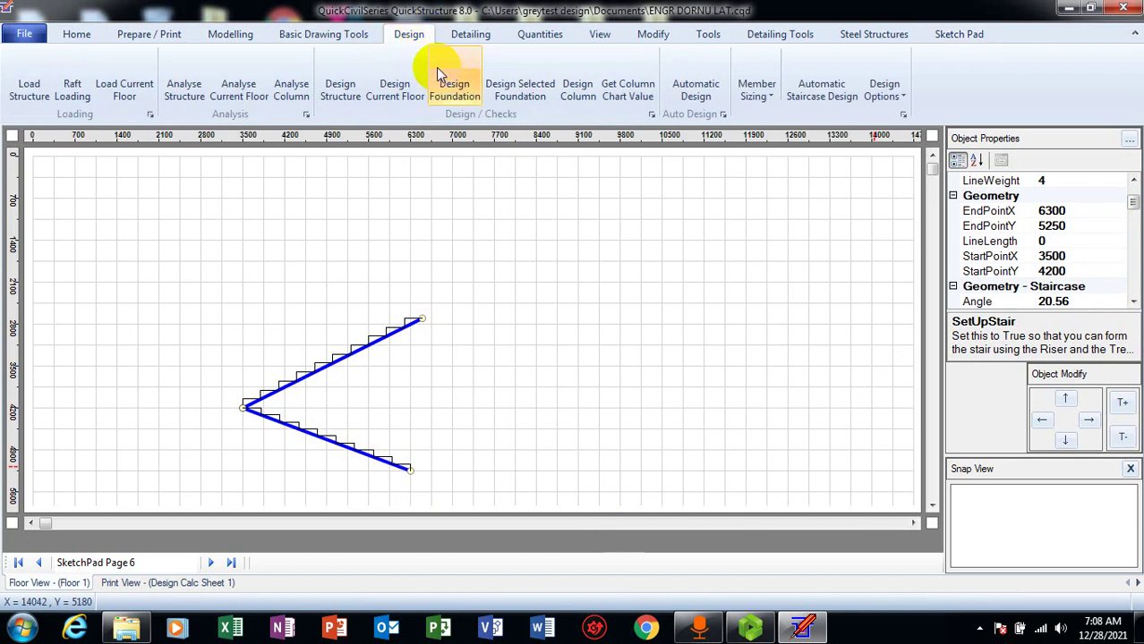
pyautogui.click(832, 97)
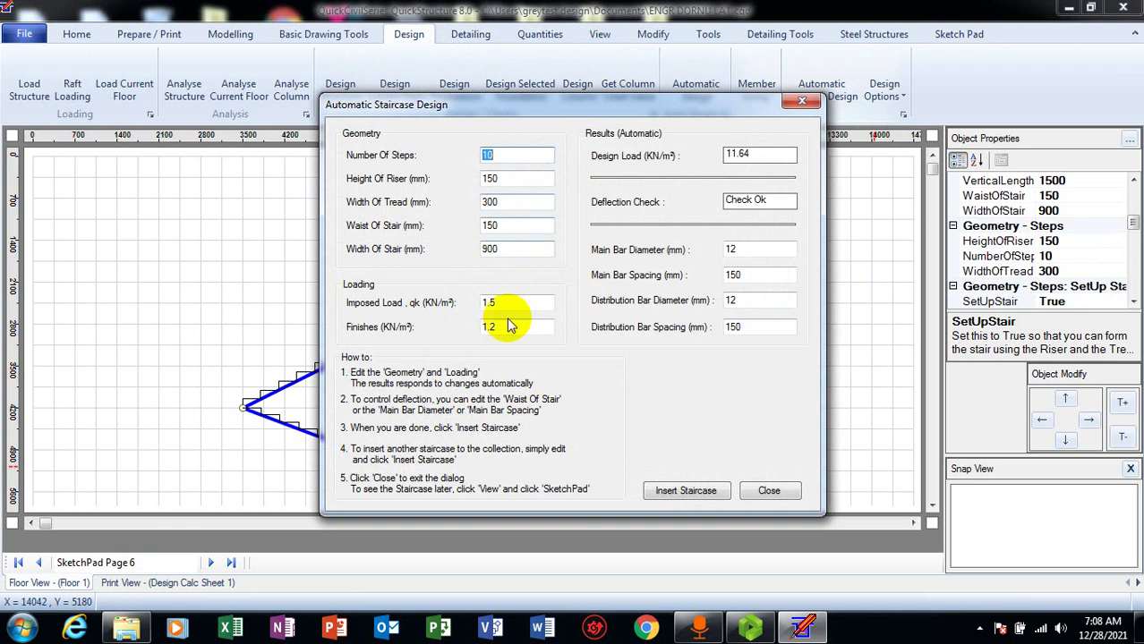
pyautogui.click(684, 495)
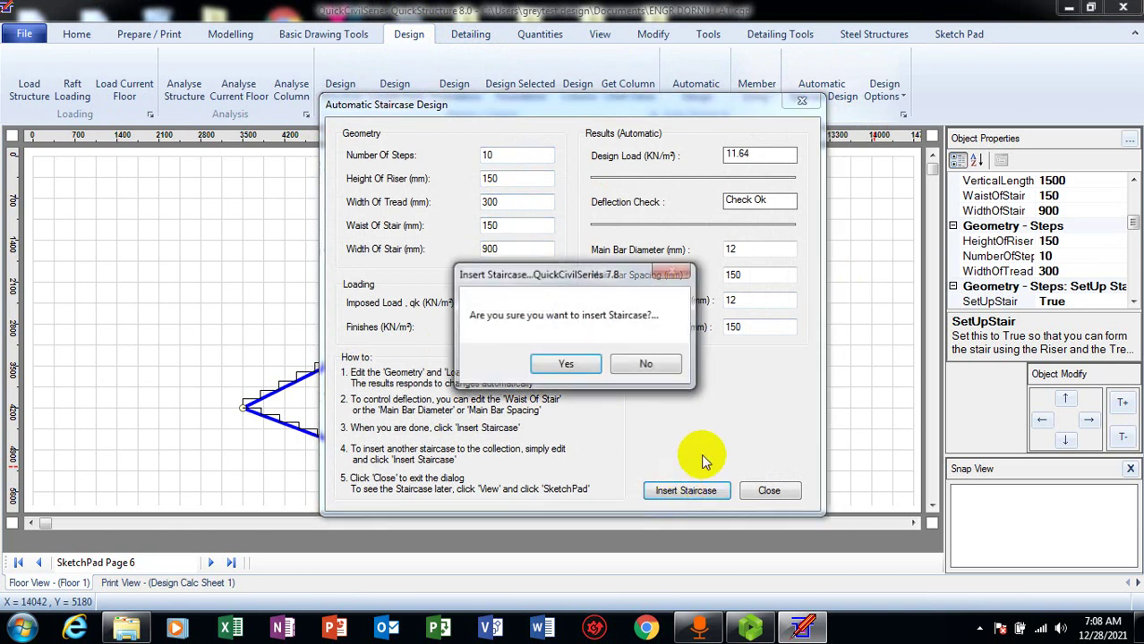
pyautogui.click(566, 361)
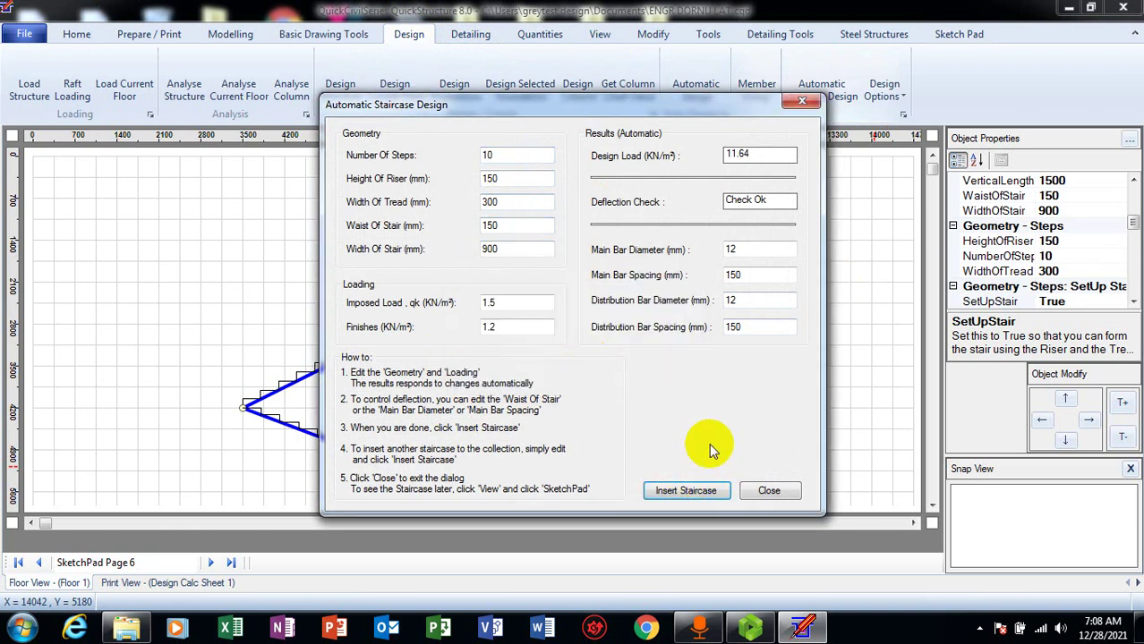
pyautogui.click(756, 493)
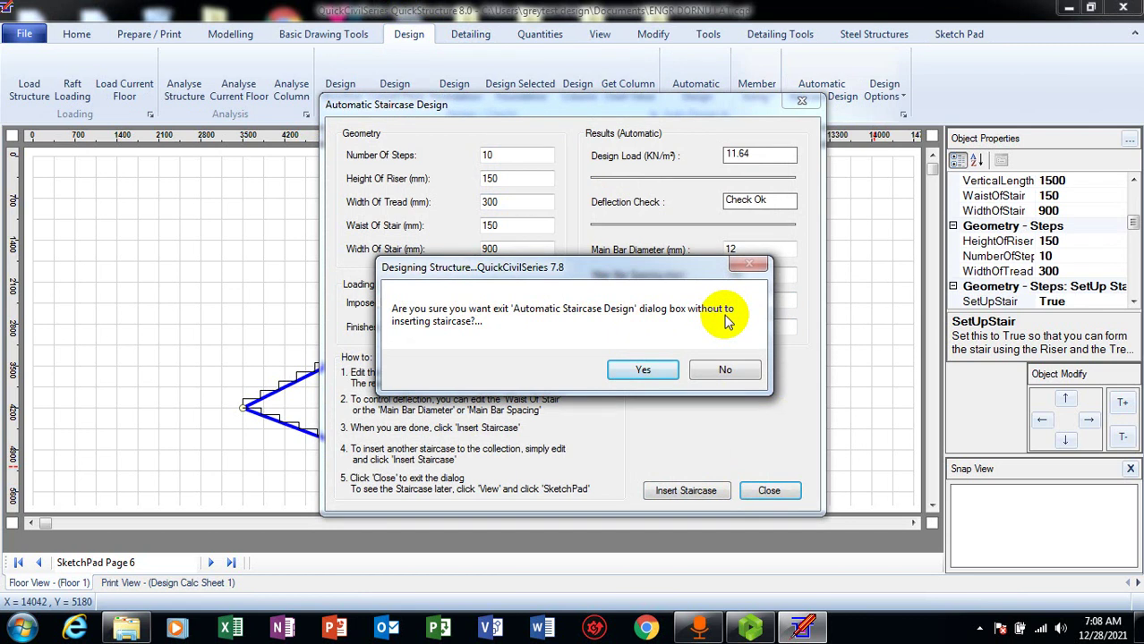
pyautogui.click(642, 371)
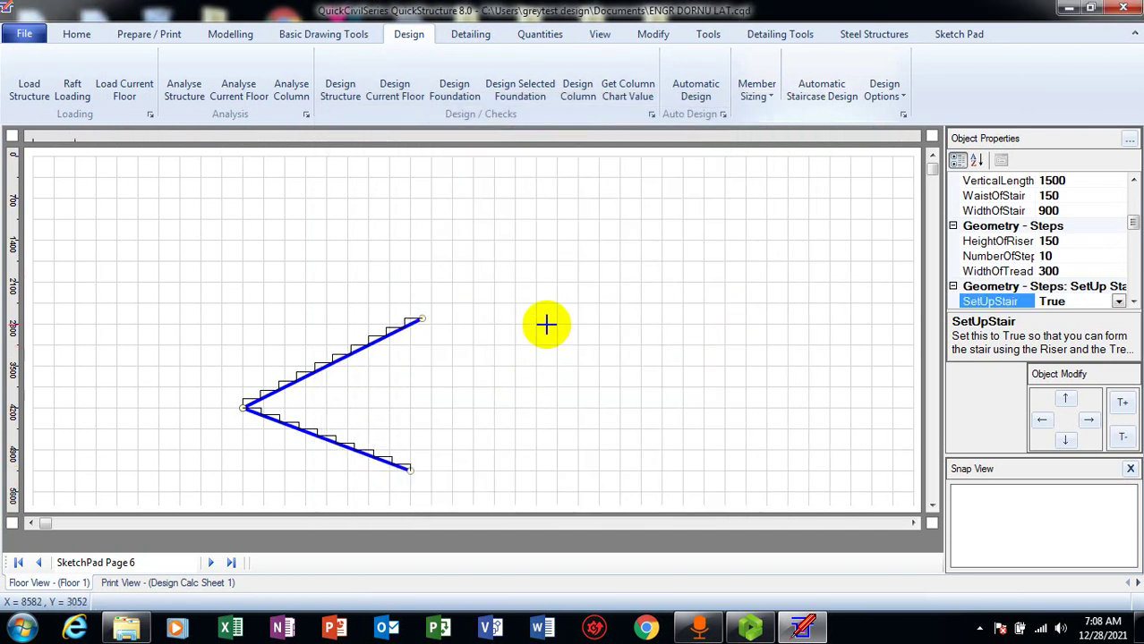
# Generate Design Calc Sheet 1, the reinforced concrete design calculation sheet with staircase details.
pyautogui.click(143, 37)
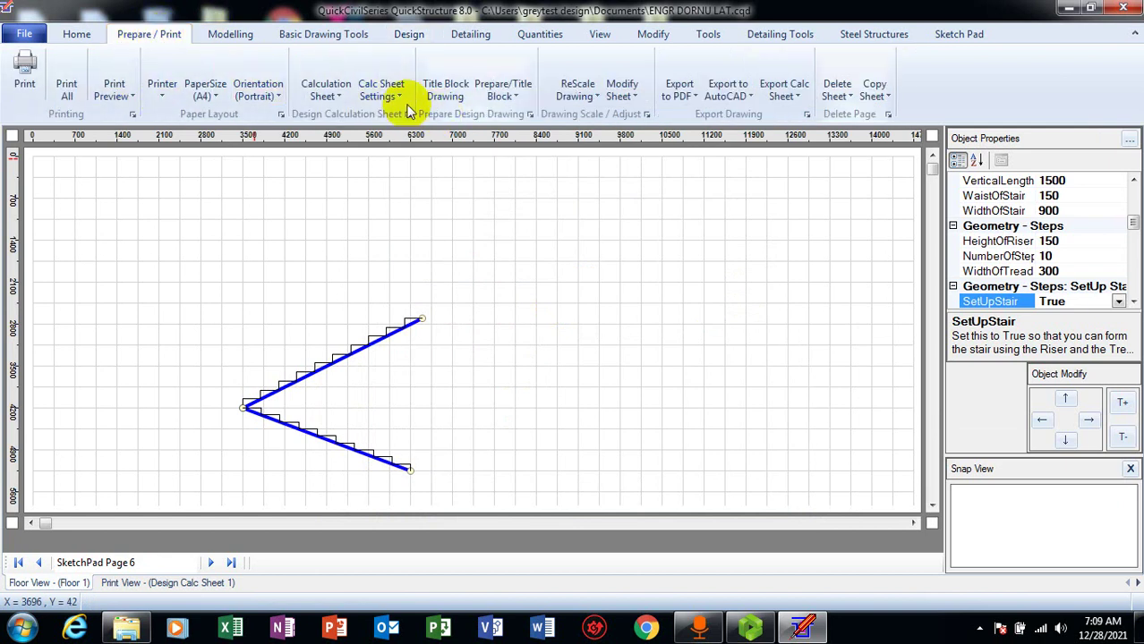
pyautogui.click(345, 91)
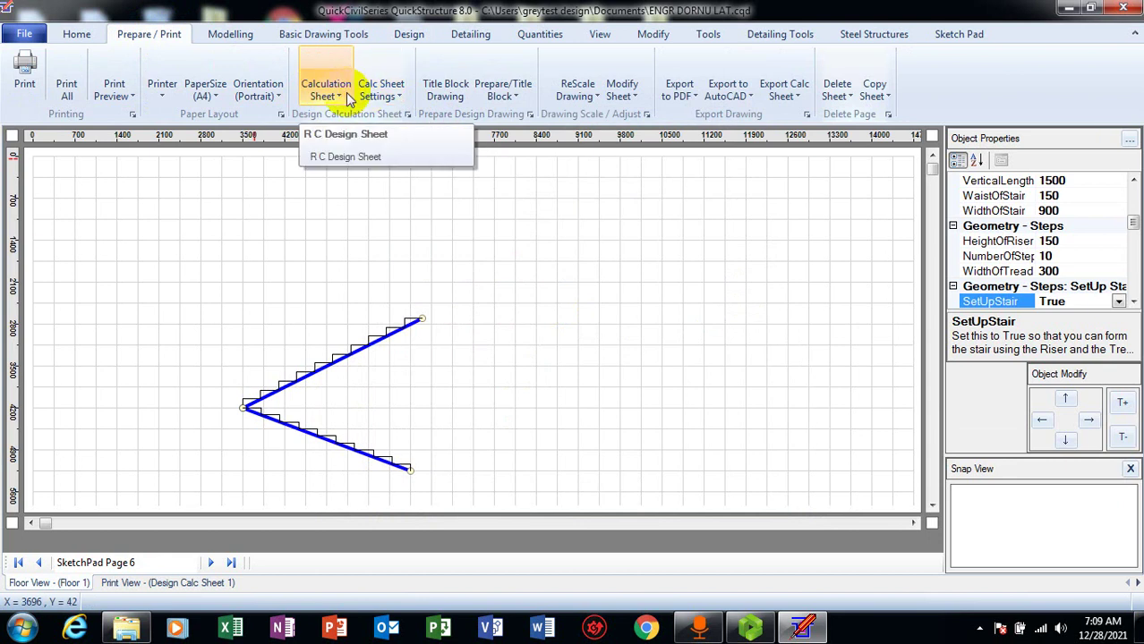
pyautogui.click(340, 97)
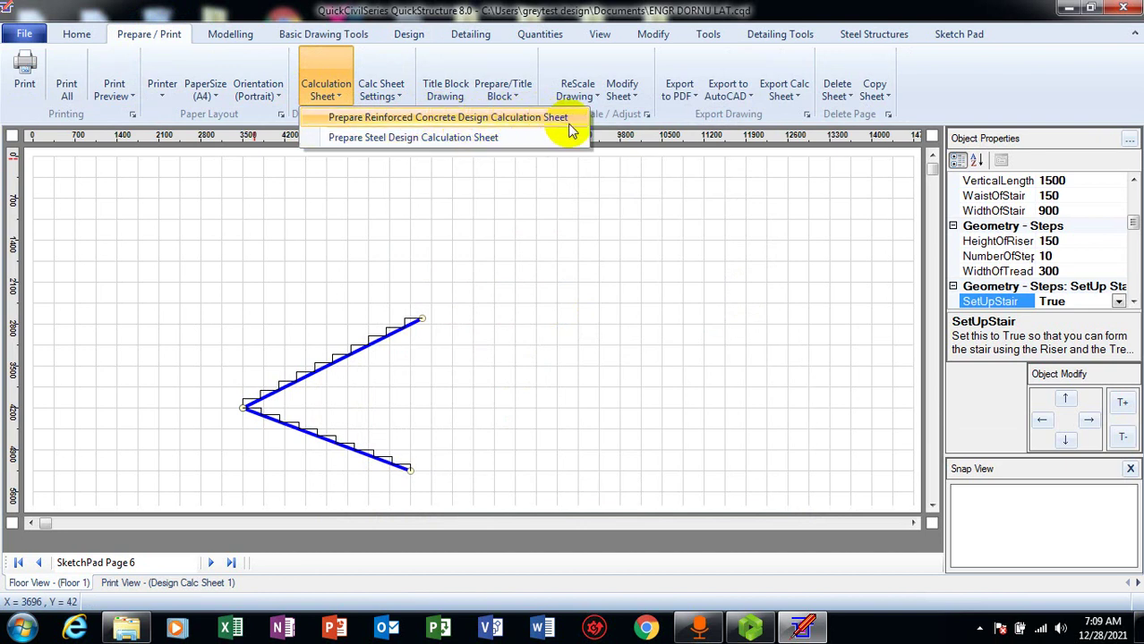
pyautogui.click(536, 117)
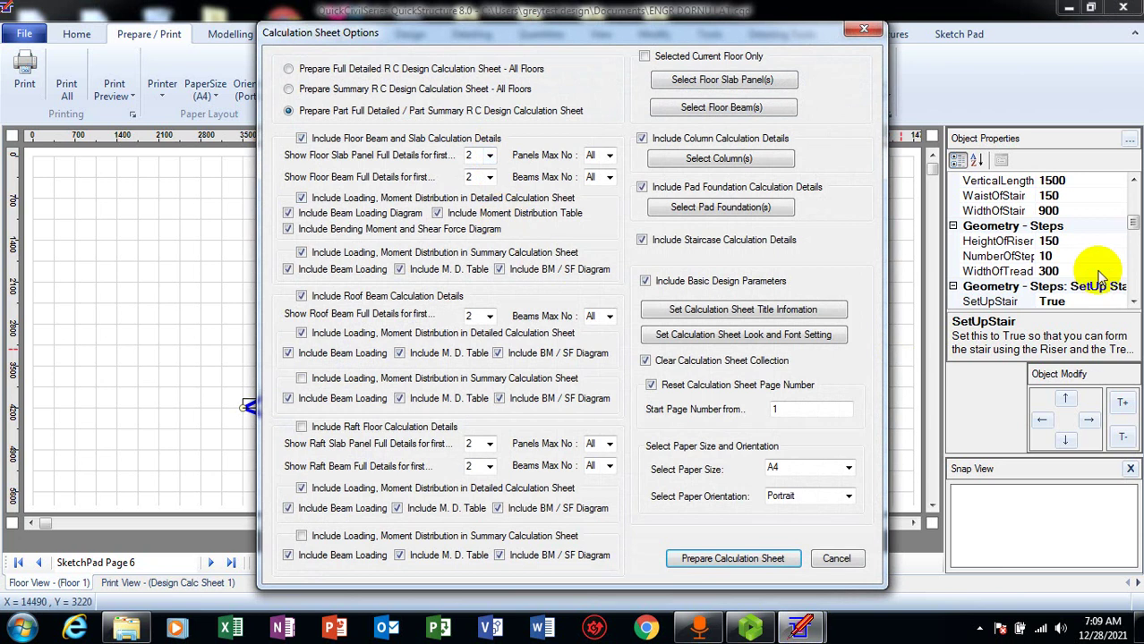
pyautogui.click(718, 562)
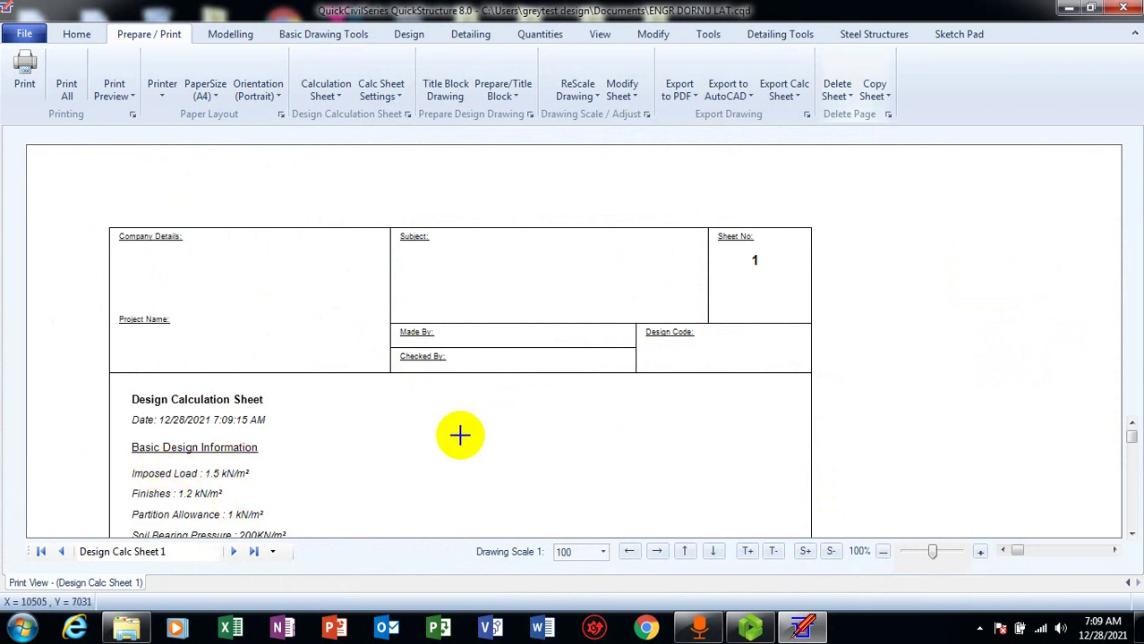
pyautogui.click(1130, 534)
pyautogui.click(1130, 534)
pyautogui.click(1130, 534)
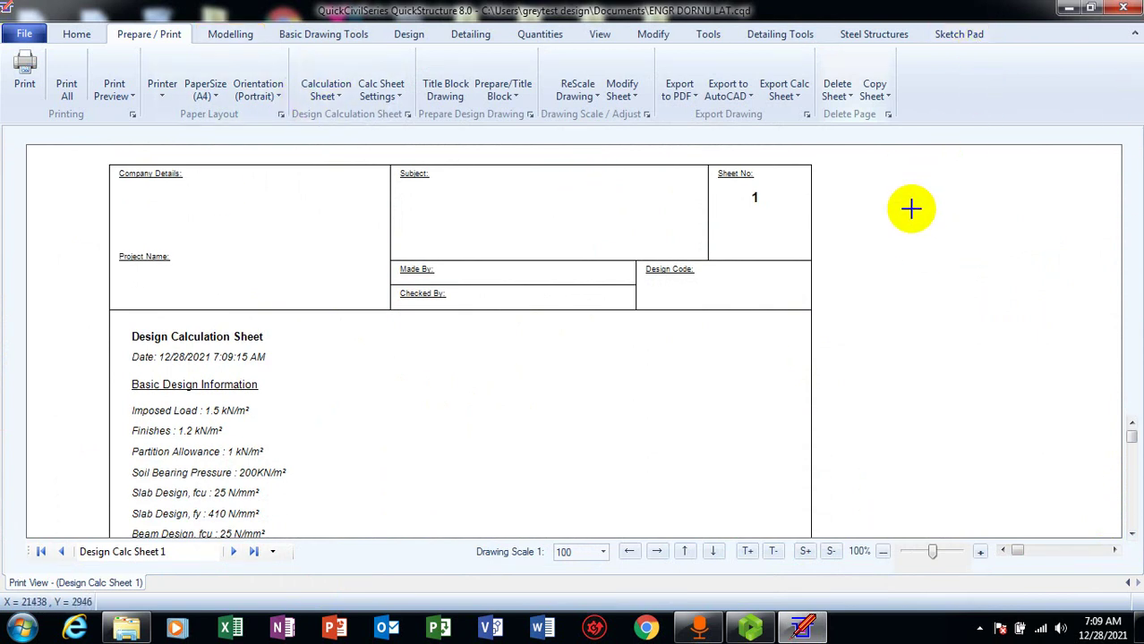
pyautogui.click(76, 34)
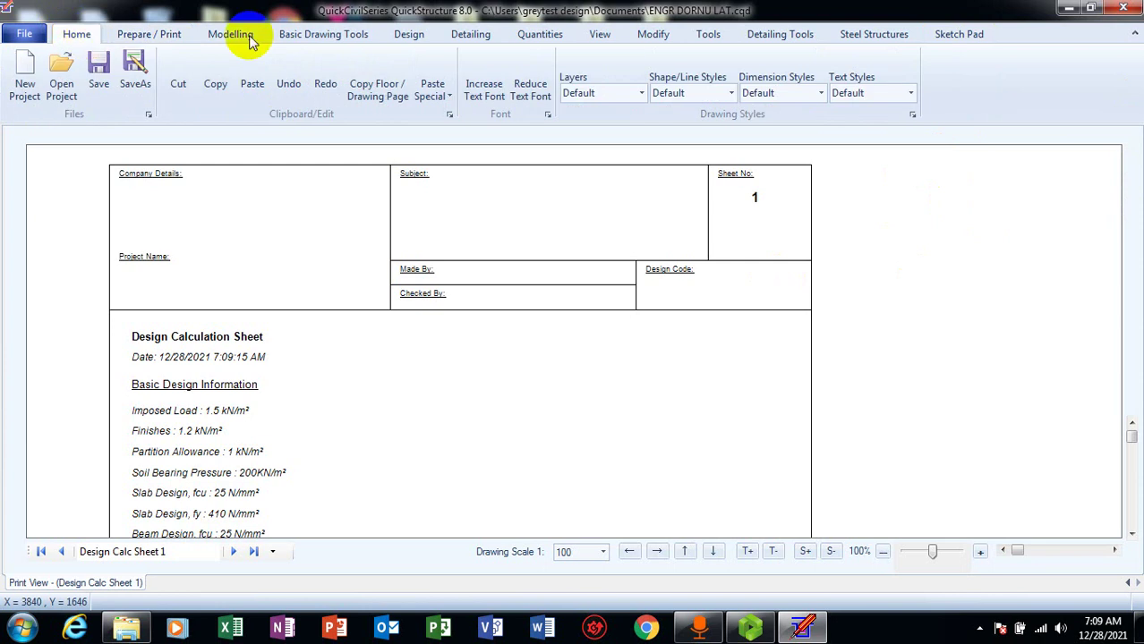
# Switch the active view to Floor Modelling View, showing Floor 1's waffle slab panels P 1–P 15.
pyautogui.click(601, 34)
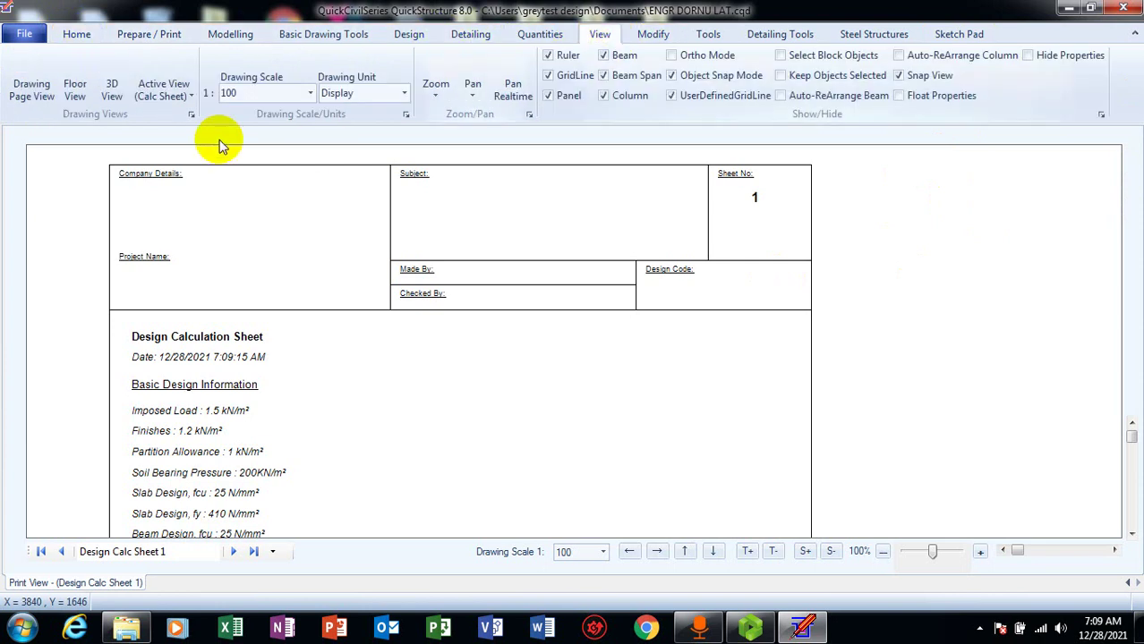
pyautogui.click(163, 90)
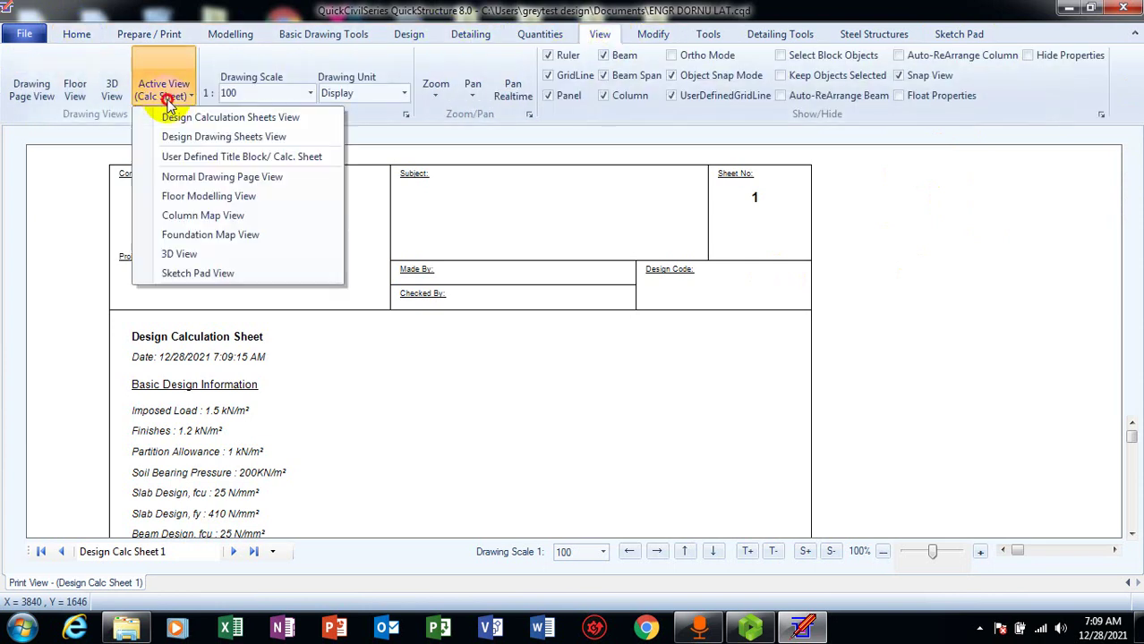
pyautogui.click(234, 197)
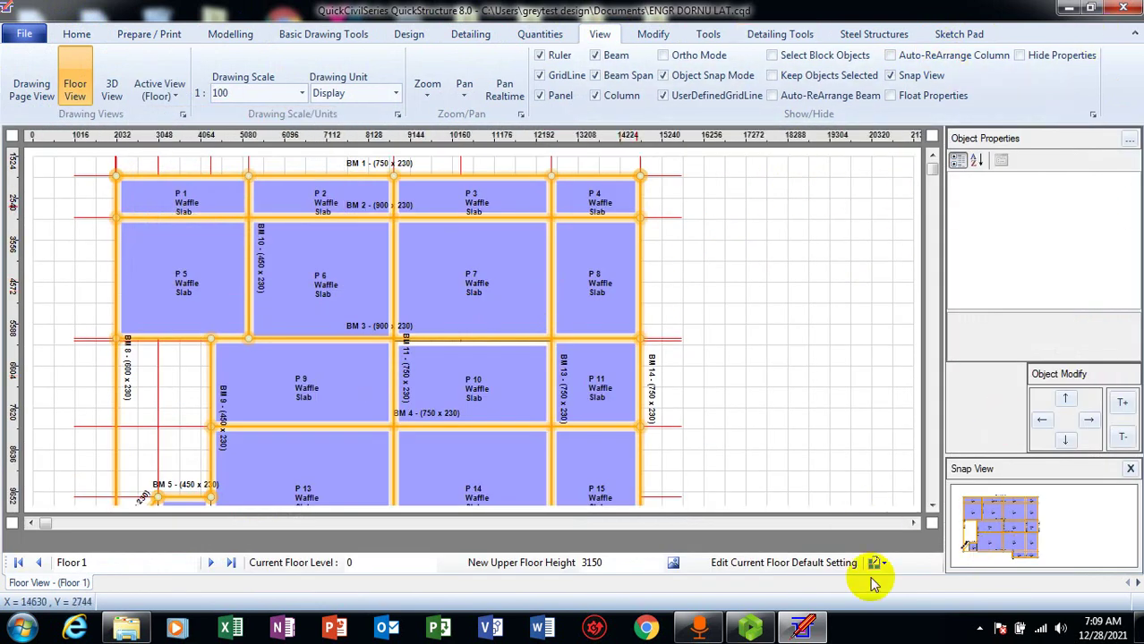
pyautogui.click(979, 630)
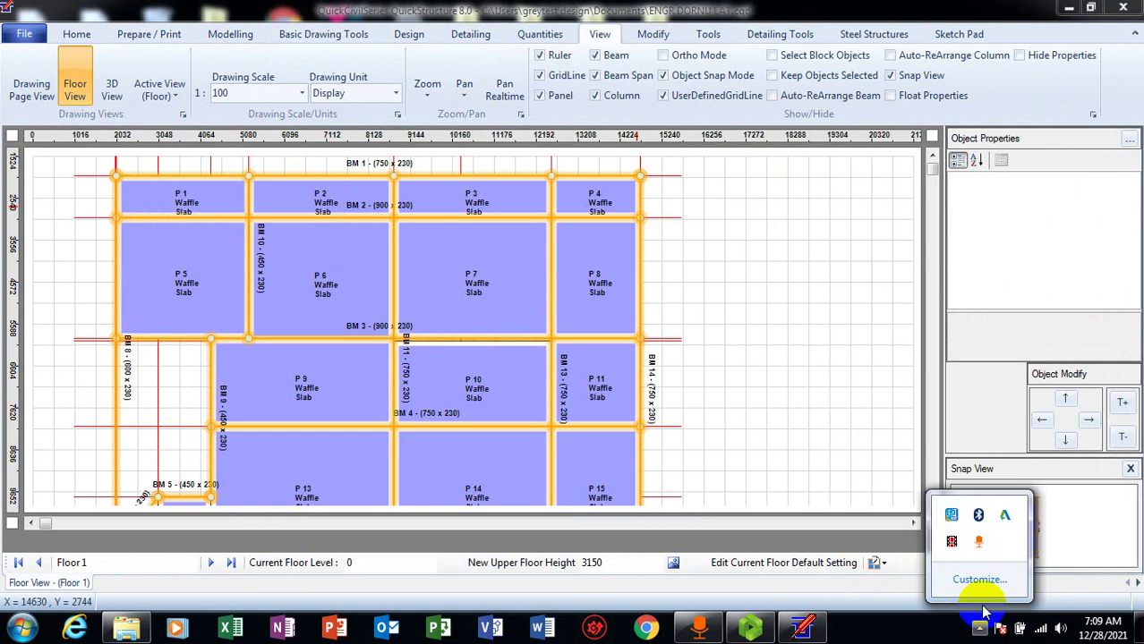